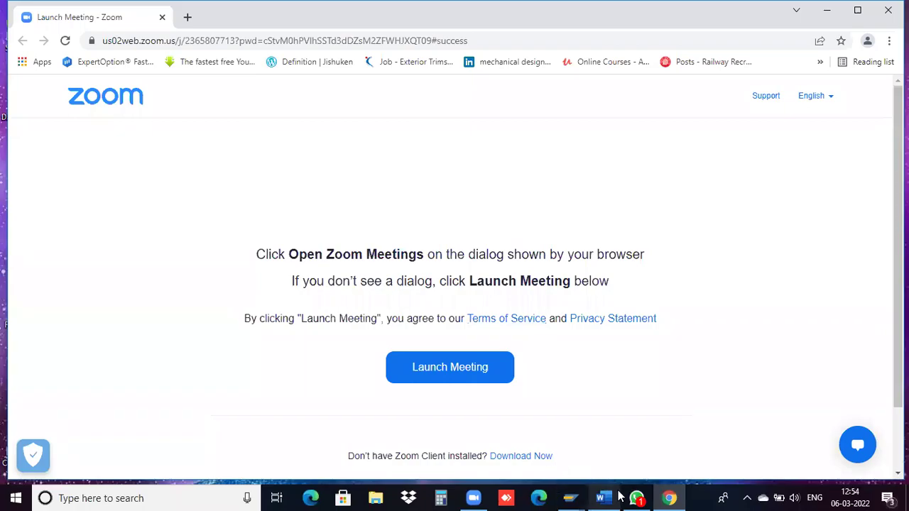
Step: Copy the standard PO number from the SAP Practice document in Word and return to SAP Easy Access
left_click(570, 454)
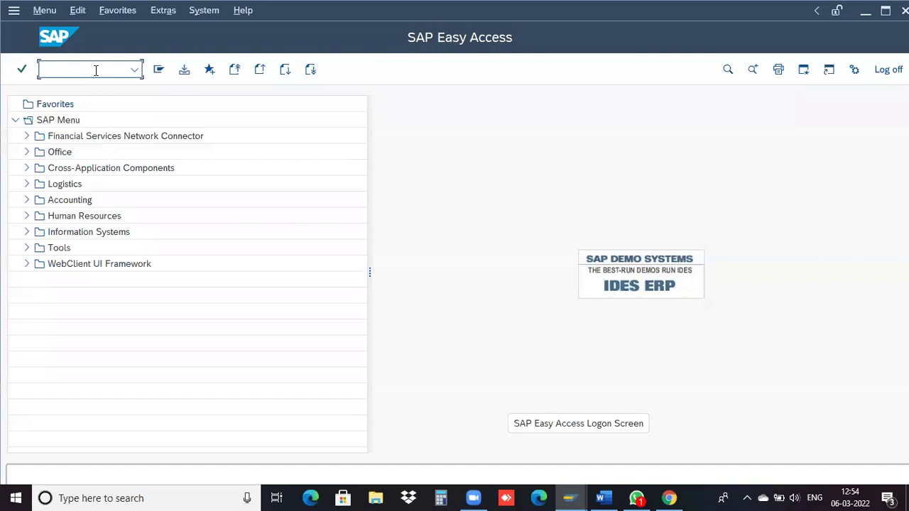
left_click(602, 498)
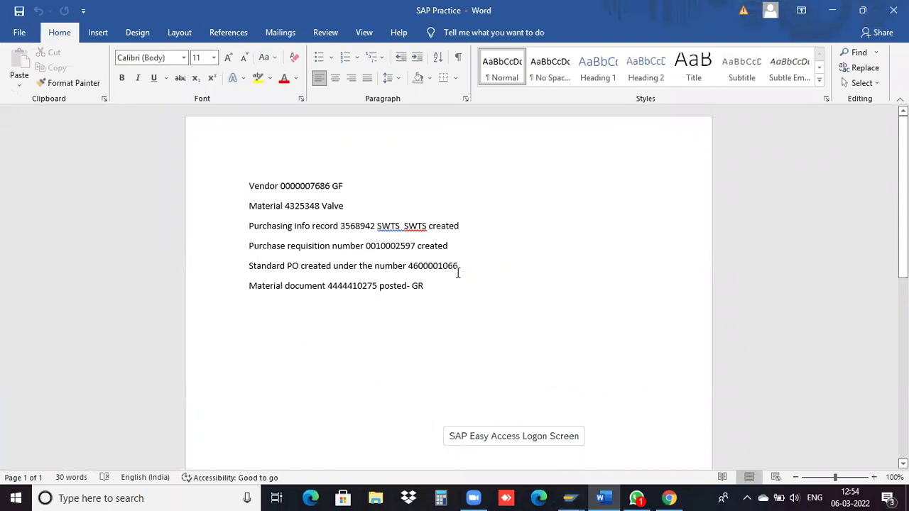
left_click_drag(459, 266, 409, 268)
key("ctrl+c")
key("alt+Tab")
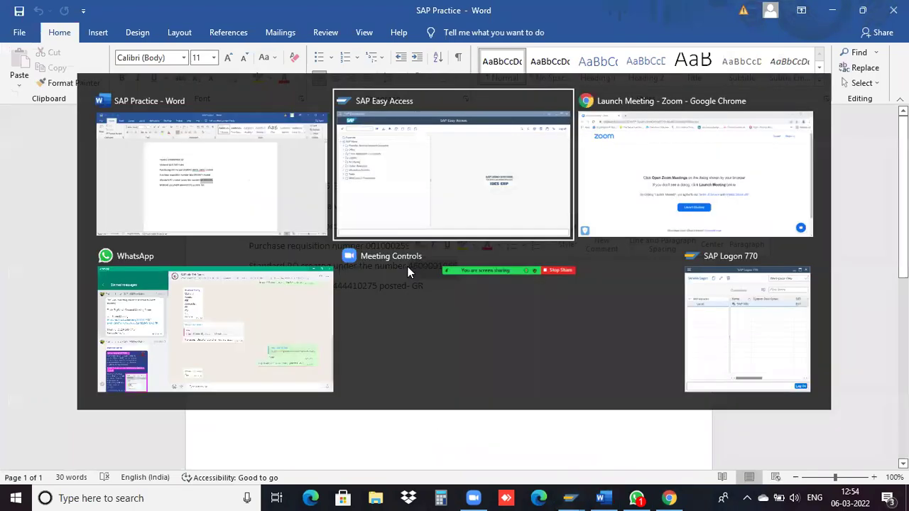
Step: Start the MIRO incoming invoice transaction with company code TGSC
type("MIRO")
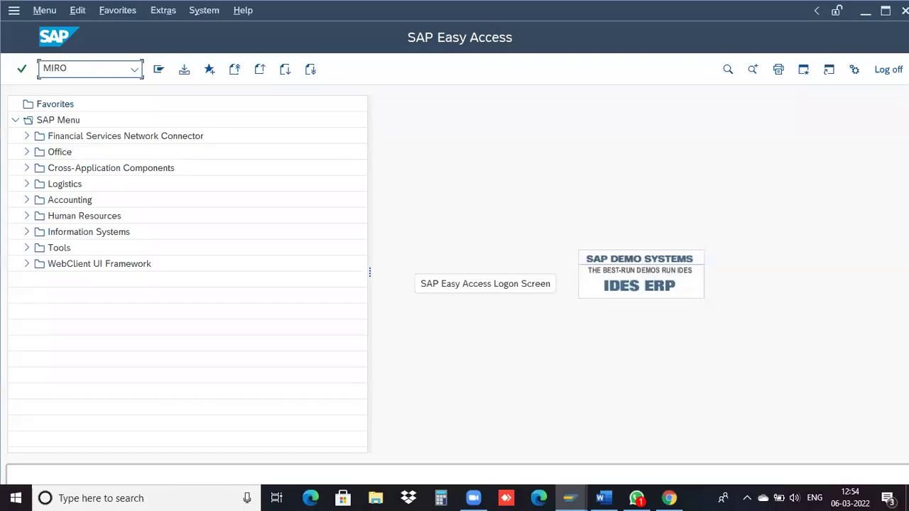
key("Return")
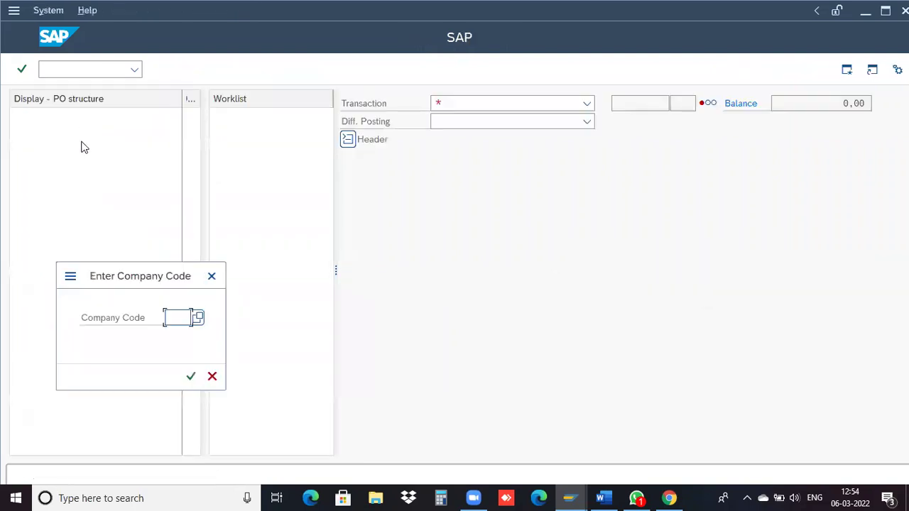
type("TGSC")
key("Return")
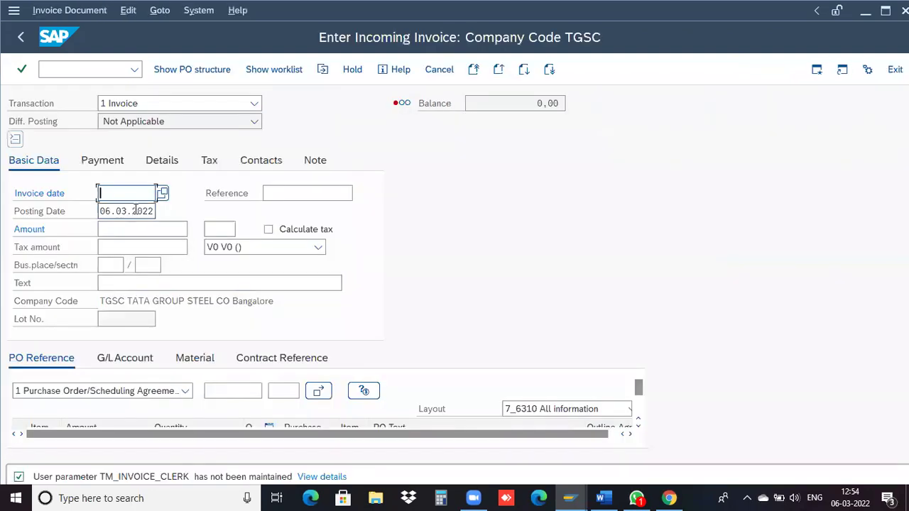
Step: Reference the copied purchase order number and set the invoice date to 06.03.2022, the same as the posting date
left_click(216, 387)
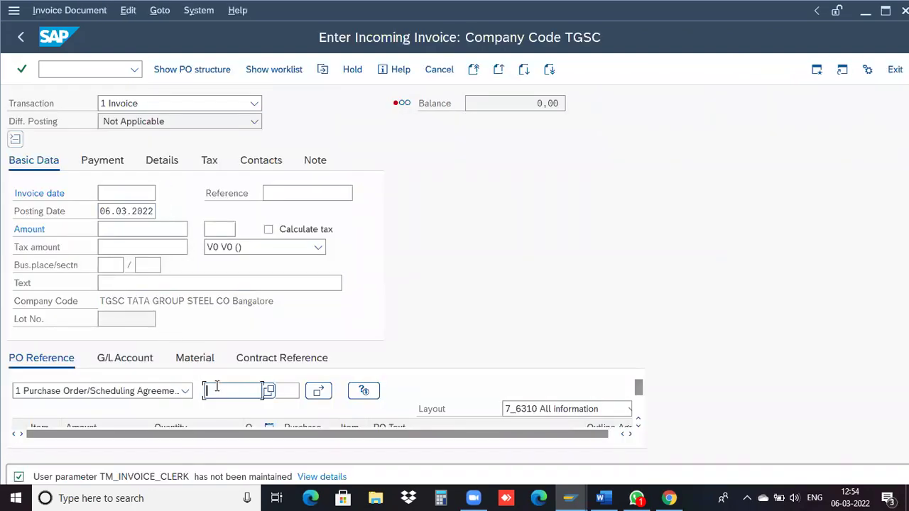
key("ctrl+v")
left_click(146, 210)
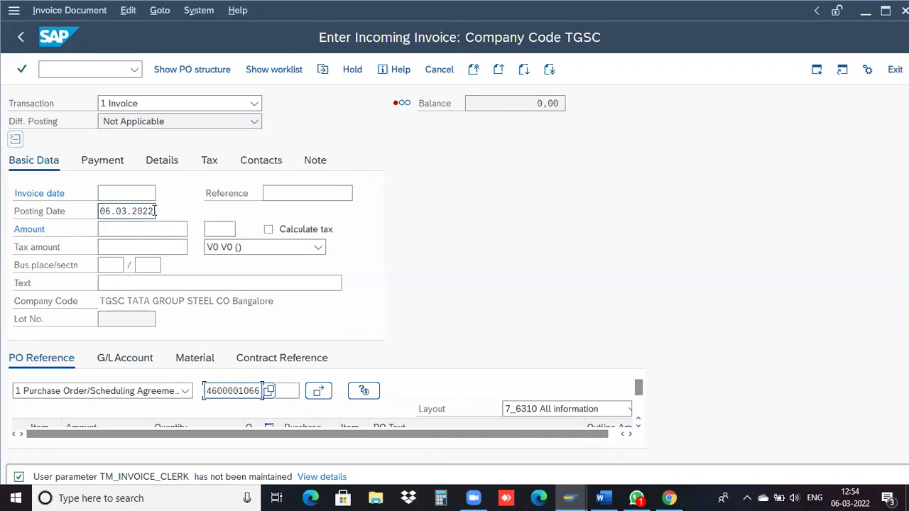
left_click_drag(146, 211, 57, 211)
key("ctrl+c")
left_click(108, 193)
key("ctrl+v")
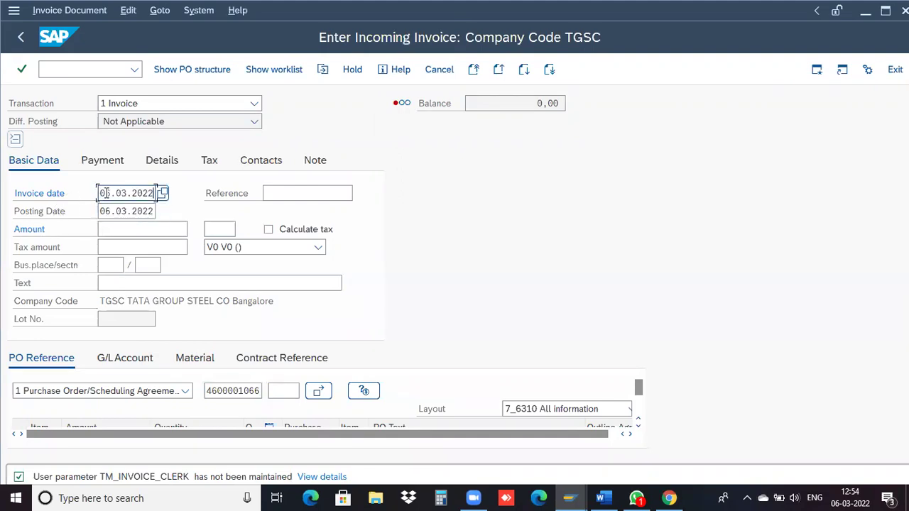
key("Return")
Step: Copy the outstanding balance into the invoice amount as 25.000,0 and validate the entry
left_click_drag(514, 103, 558, 103)
key("ctrl+c")
left_click(130, 228)
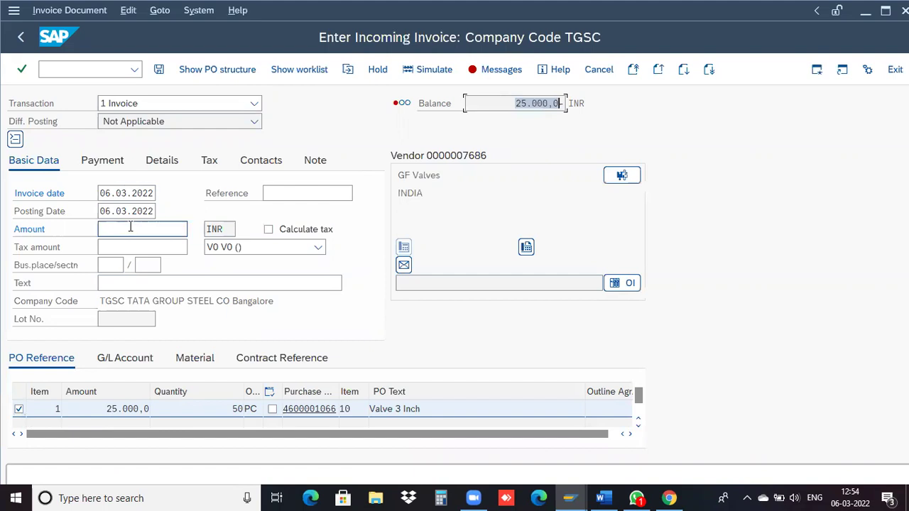
key("ctrl+v")
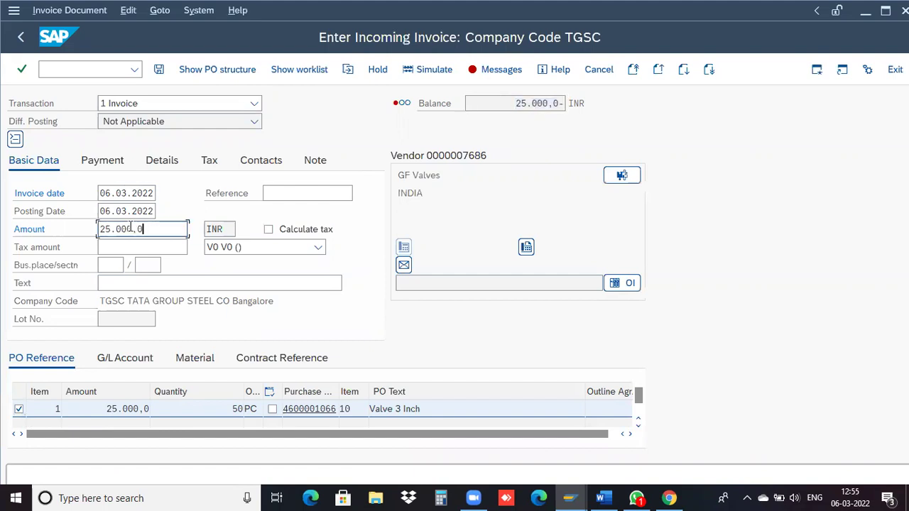
key("Return")
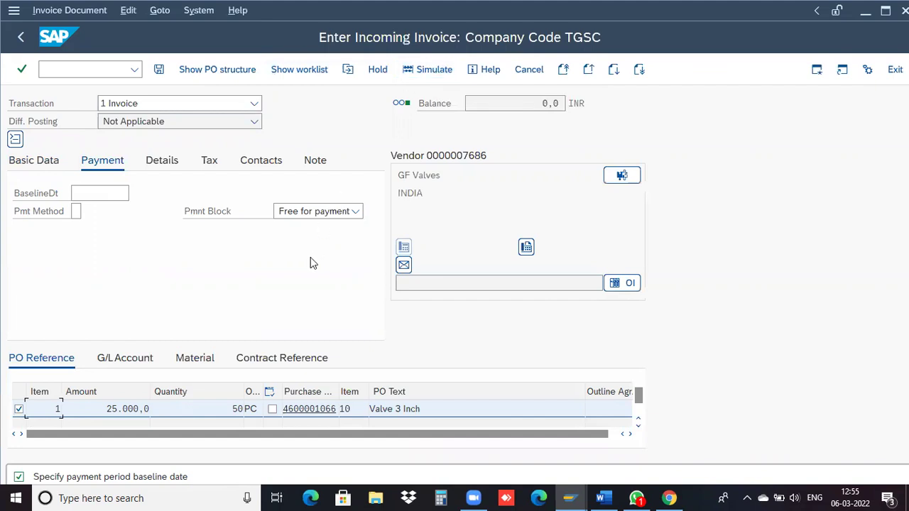
Step: Set the payment baseline date to 06.03.2022 from the calendar
left_click(125, 193)
left_click(137, 191)
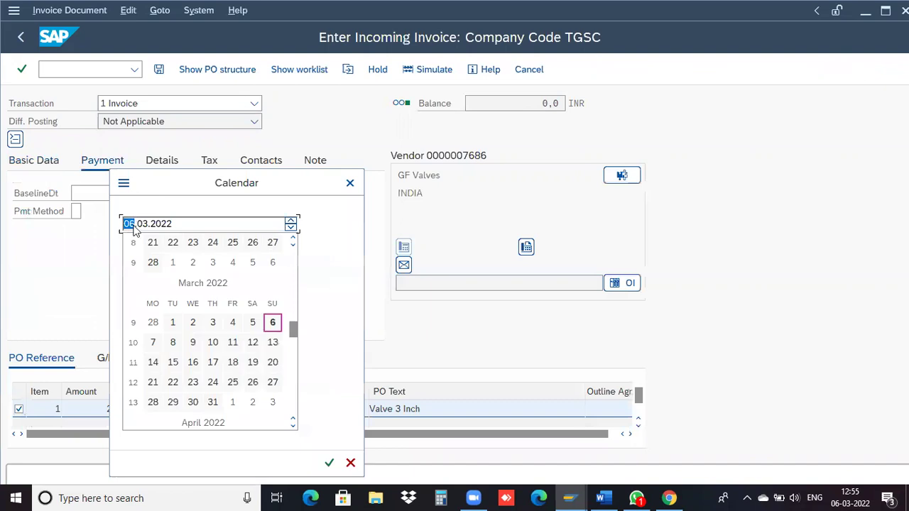
double_click(272, 323)
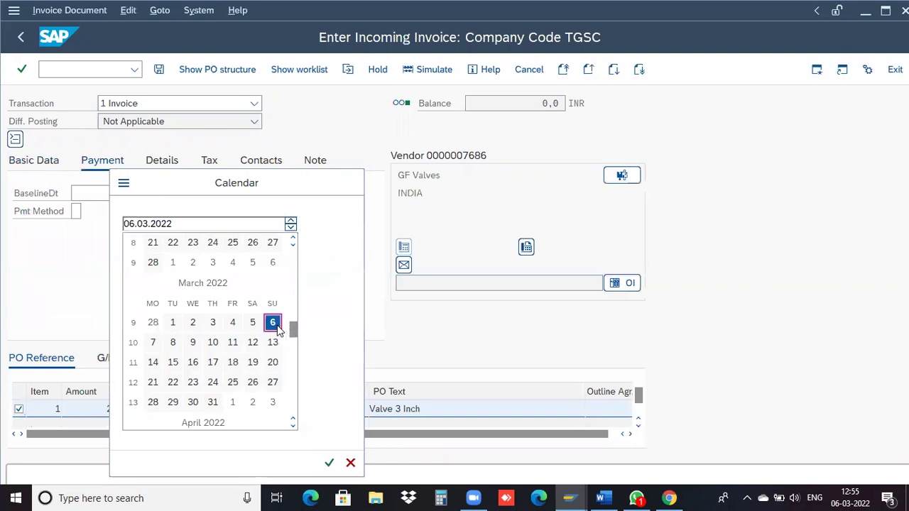
Step: Simulate the invoice document and try to post it from the simulation
left_click(423, 70)
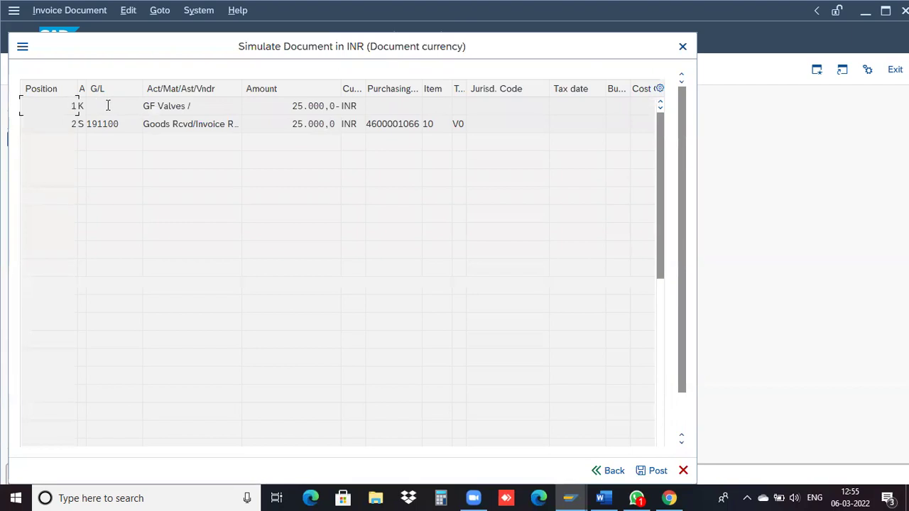
left_click(131, 108)
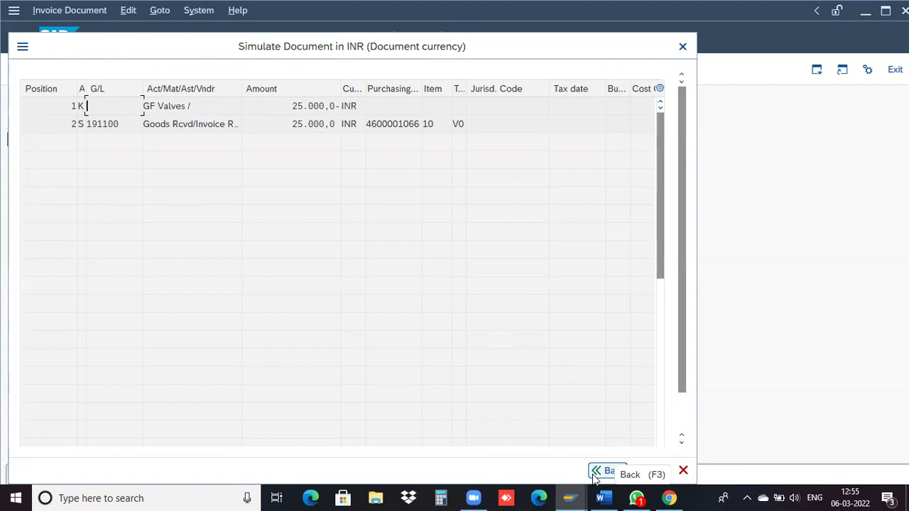
left_click(643, 474)
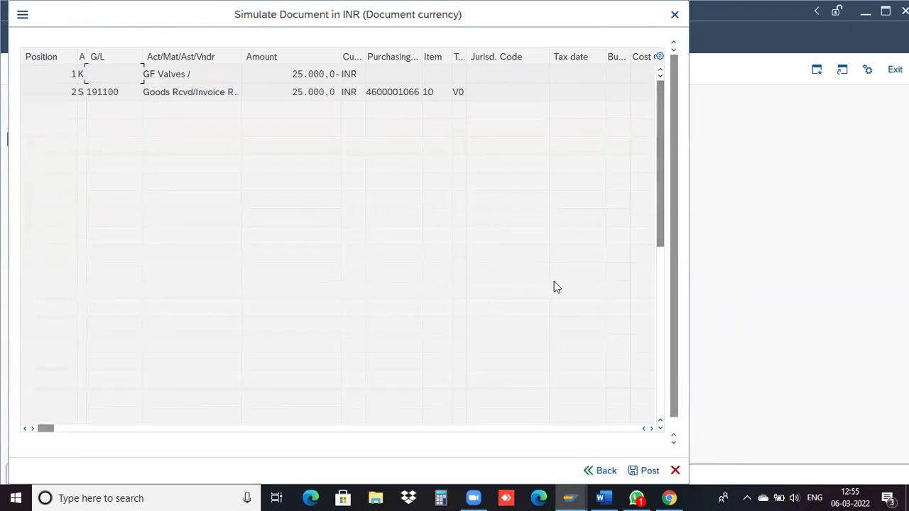
Step: Return to the invoice entry and review the messages in the verification log
left_click(587, 471)
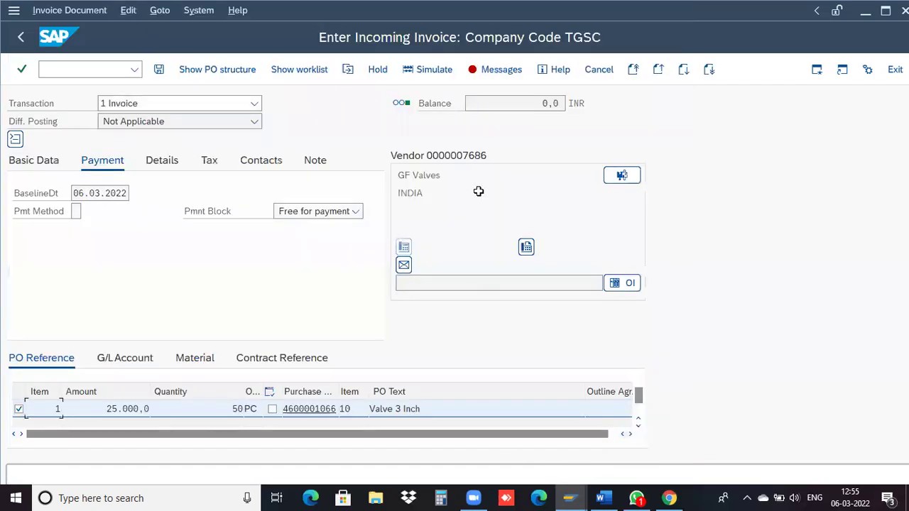
left_click(494, 71)
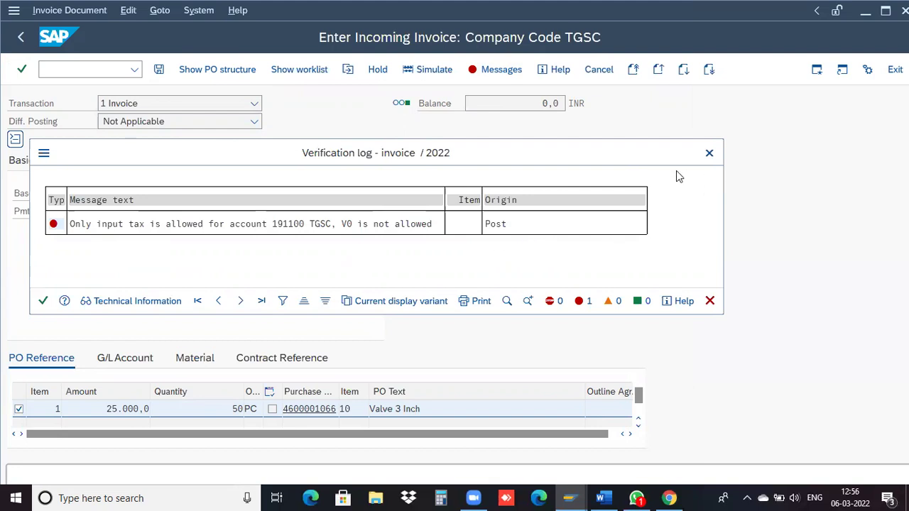
left_click(709, 152)
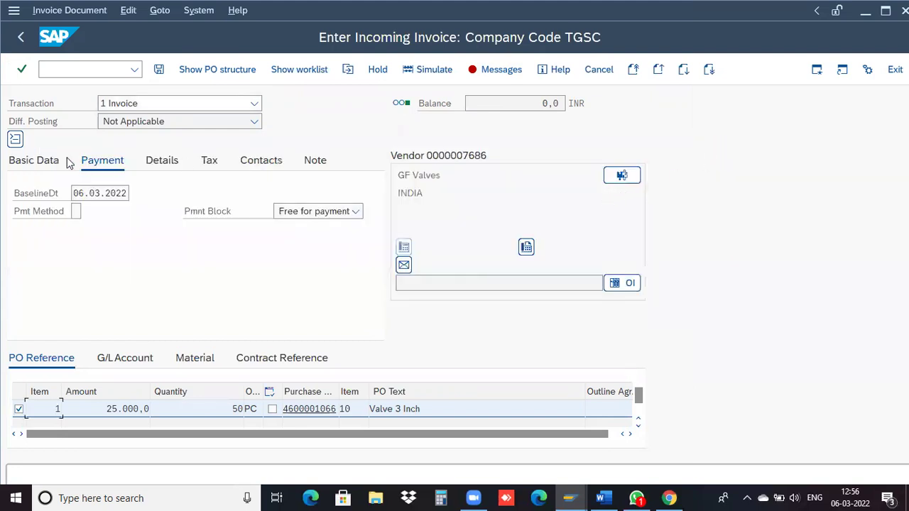
Step: Change the invoice's tax code in the basic data to V1 (Input Tax)
left_click(206, 164)
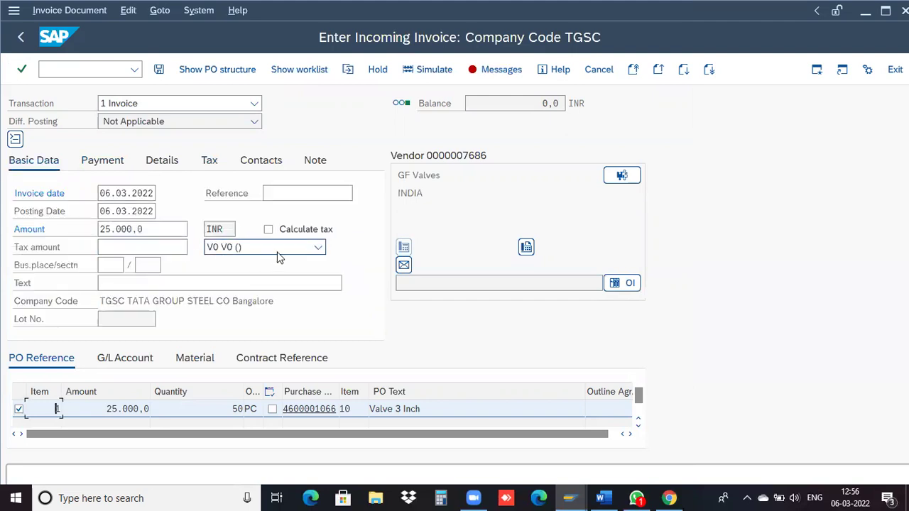
left_click(319, 247)
left_click(294, 307)
Step: Simulate the invoice again, try to post it, and check the resulting messages
left_click(426, 69)
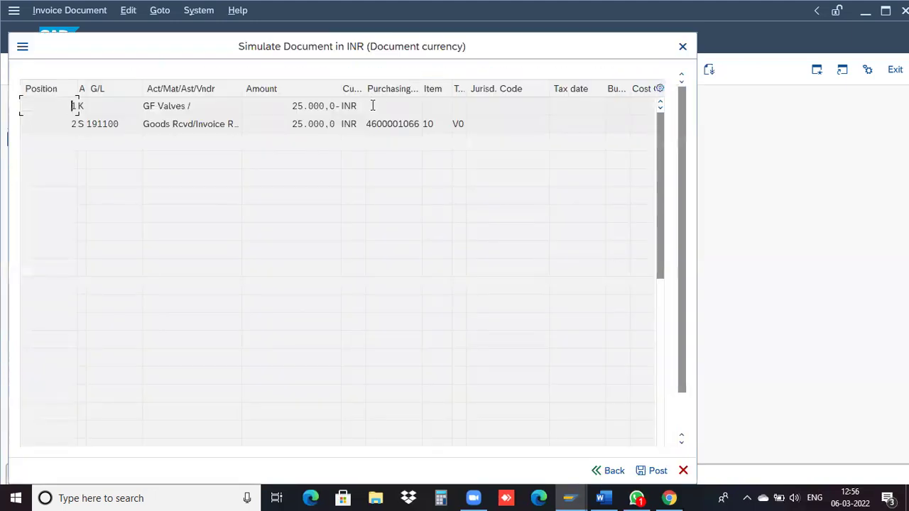
left_click(648, 474)
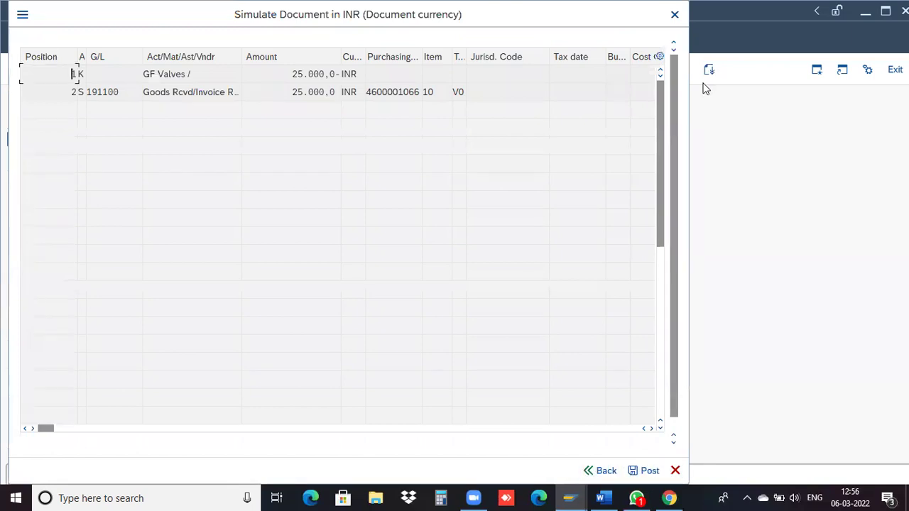
left_click(675, 15)
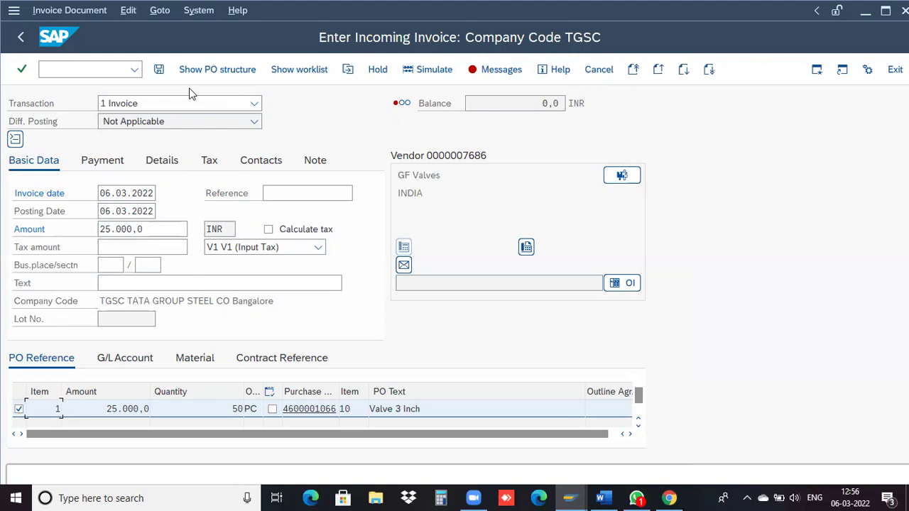
left_click(489, 71)
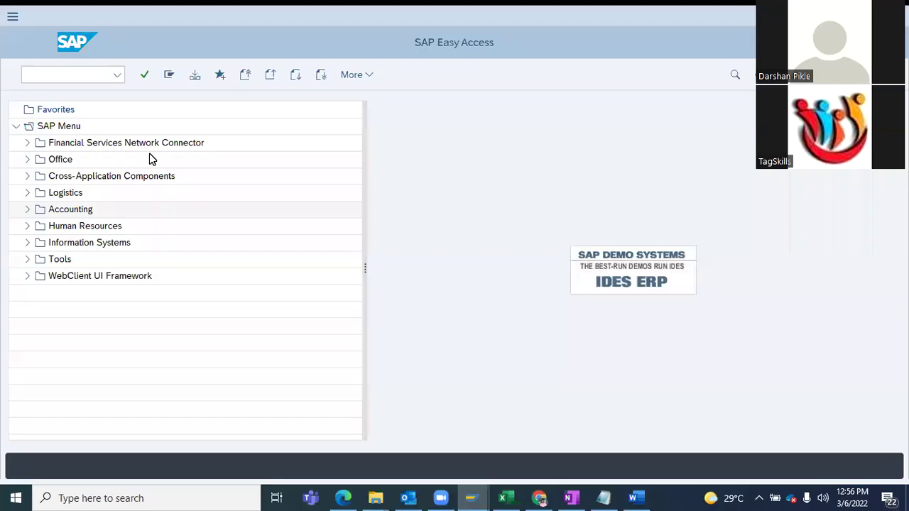
Step: Open the MIRO incoming invoice entry for company code TGSC from SAP Easy Access
type("miro")
key("Return")
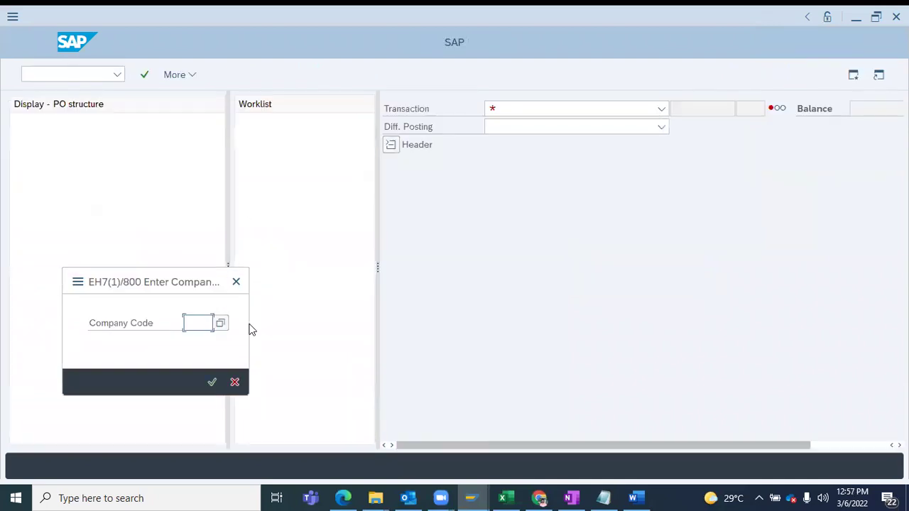
key("Return")
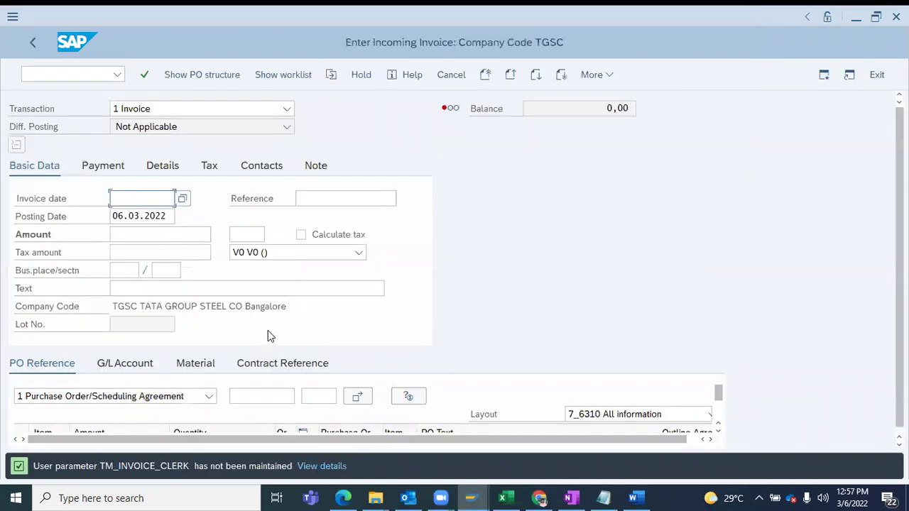
Step: Copy the posting date into the invoice date as 06.03.2022 and validate the entry
double_click(167, 217)
key("ctrl+c")
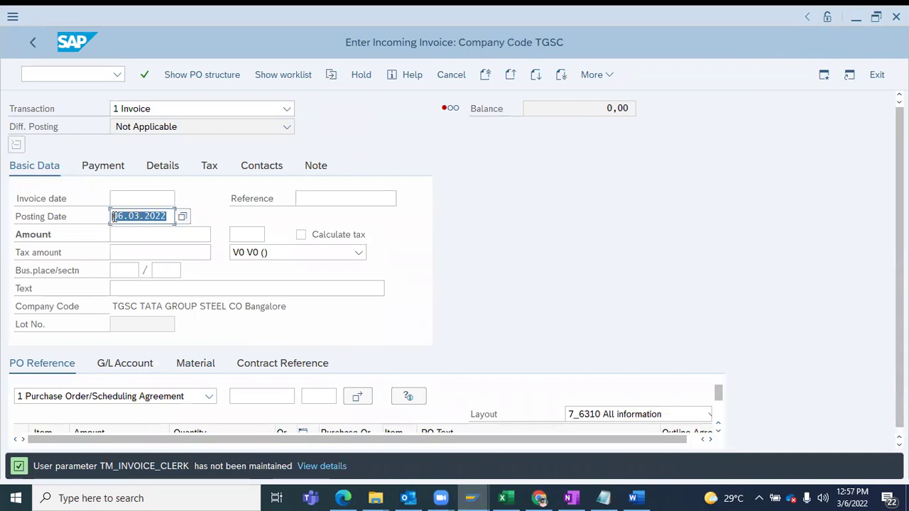
left_click(115, 216)
left_click(142, 198)
key("ctrl+v")
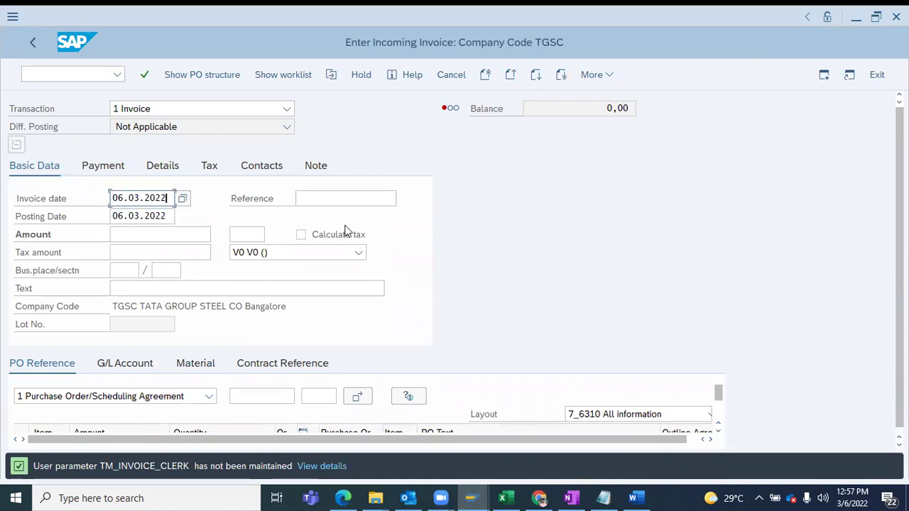
key("Return")
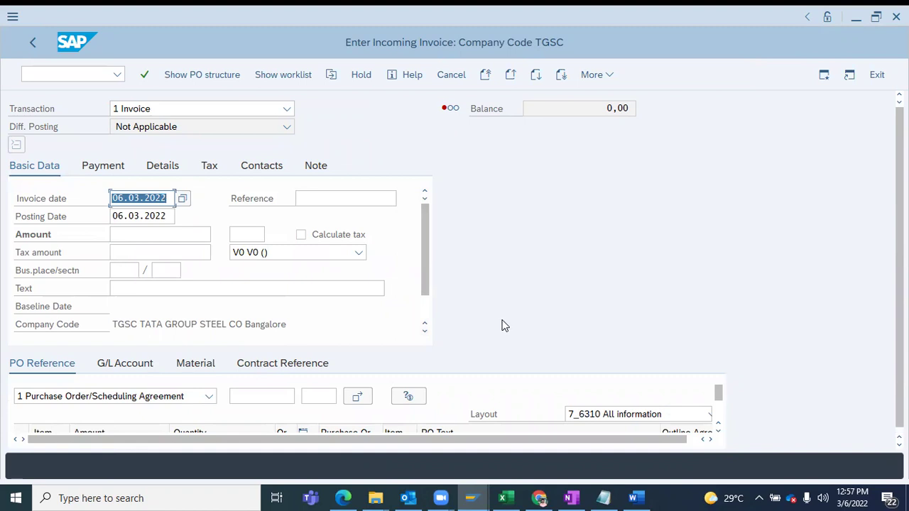
Step: Enter the standard purchase order number as the invoice's PO reference and load its data
left_click(163, 237)
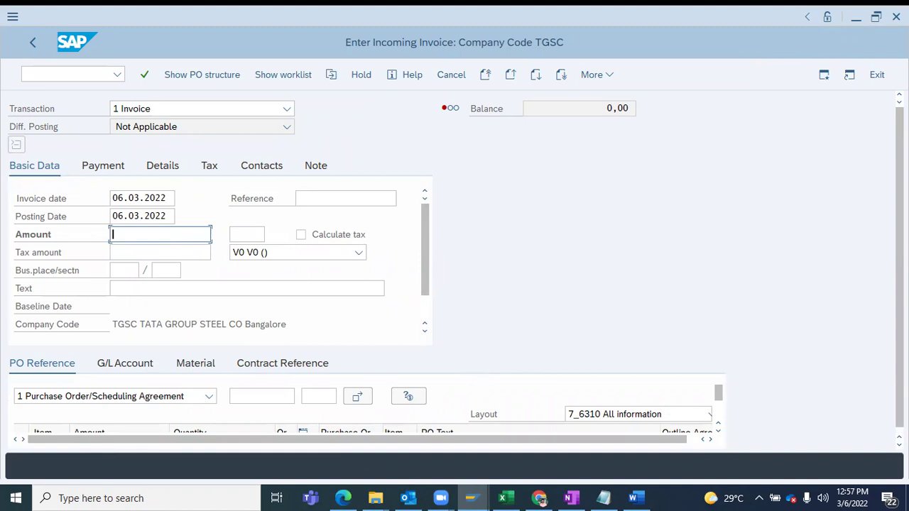
left_click(257, 398)
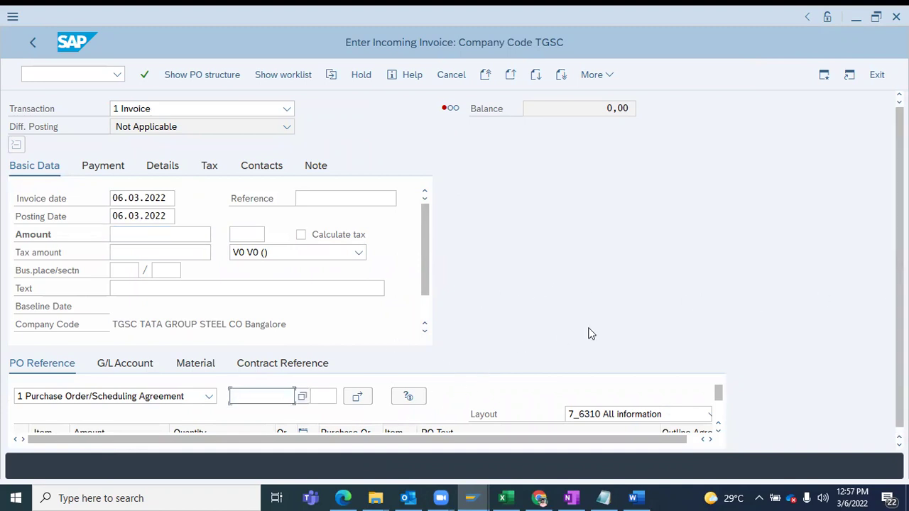
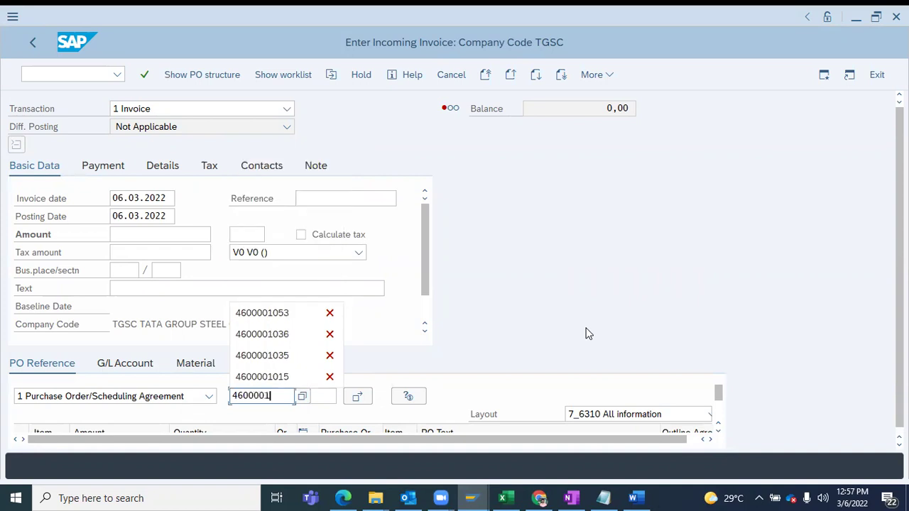
type("066")
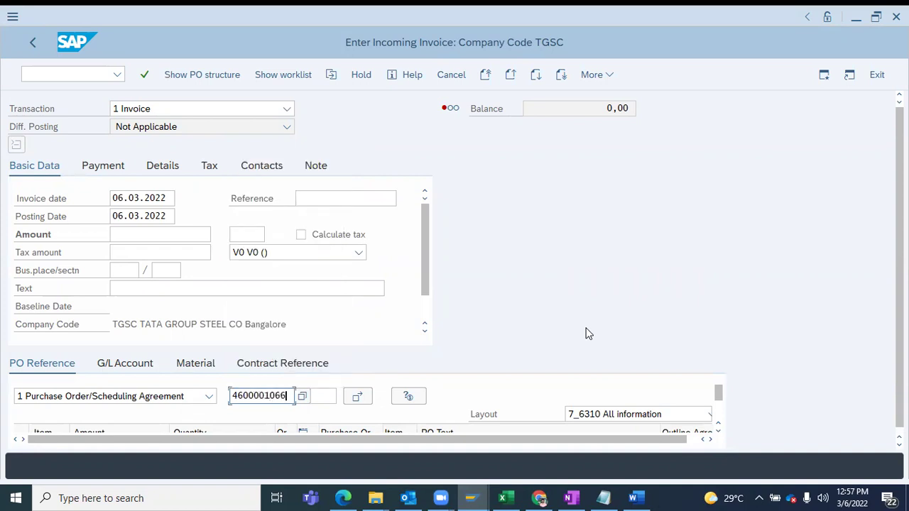
key("Return")
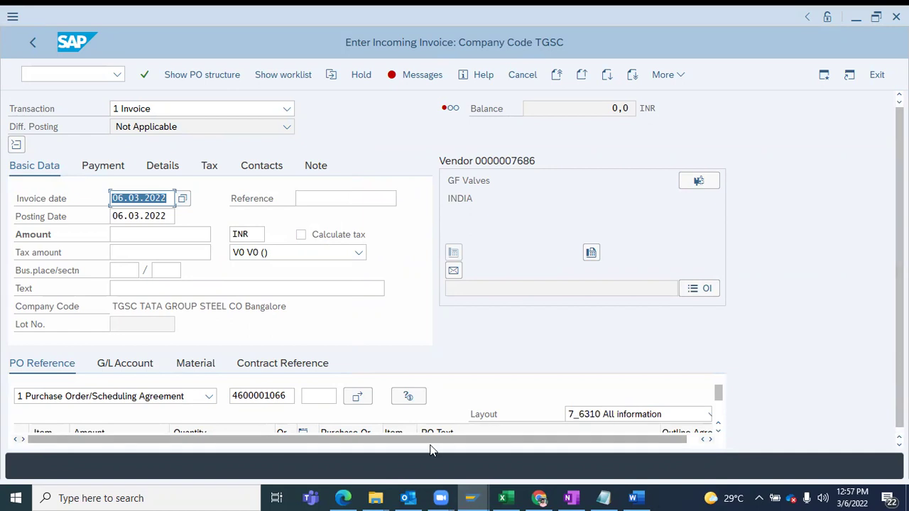
Step: Copy the invoice's purchase order number, display that purchase order, and examine the item's purchase order history
left_click(241, 396)
left_click(71, 77)
type("/n me")
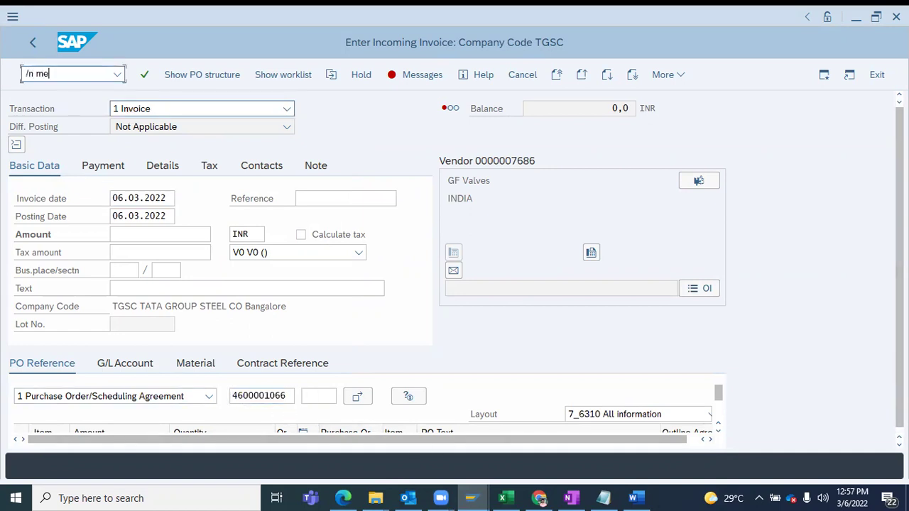
key("Return")
left_click(330, 75)
key("ctrl+v")
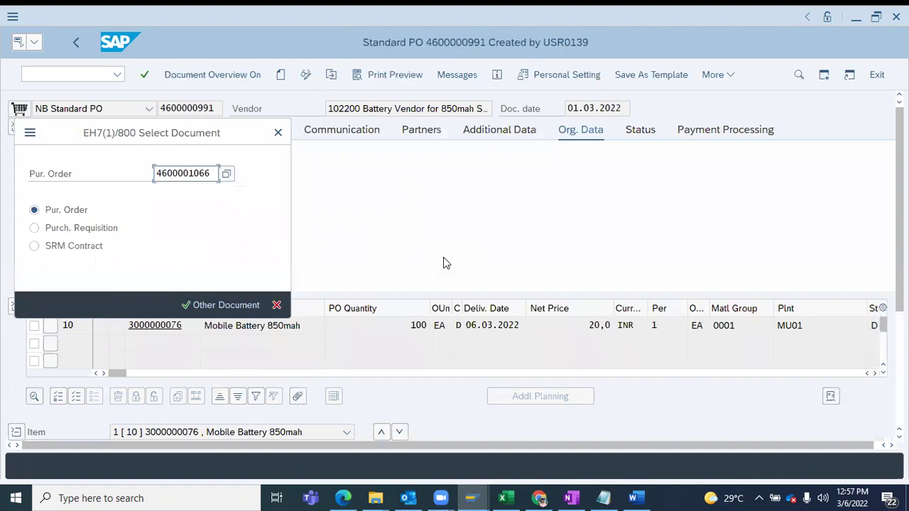
key("Return")
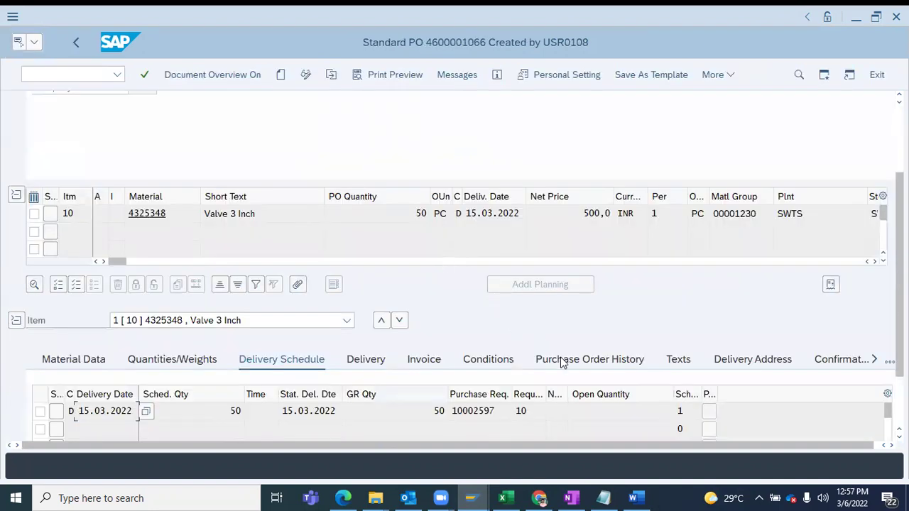
left_click(568, 359)
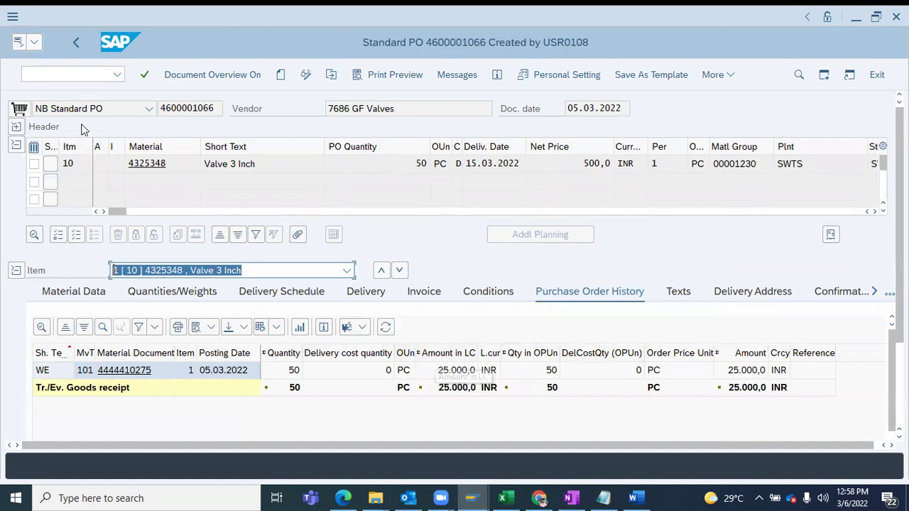
Step: Open MIRO invoice entry in an additional session while keeping the purchase order display open
left_click(82, 75)
type("/o miro")
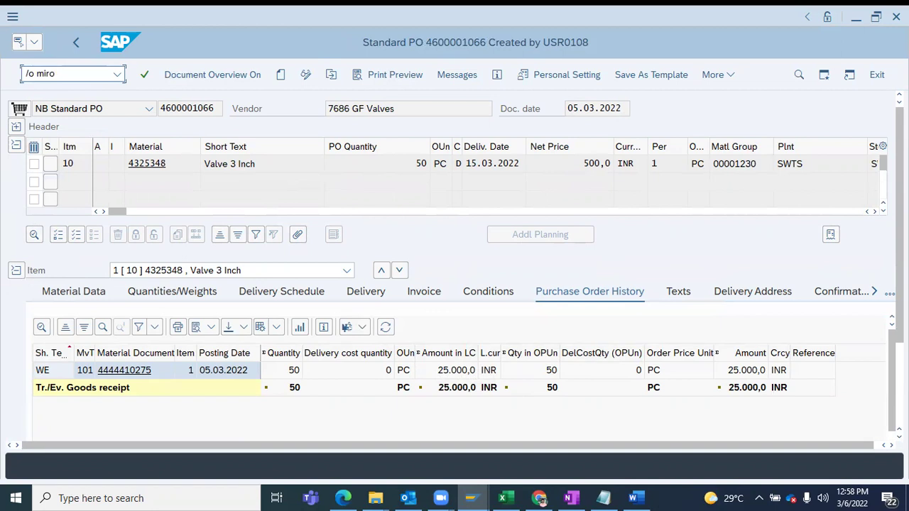
key("Return")
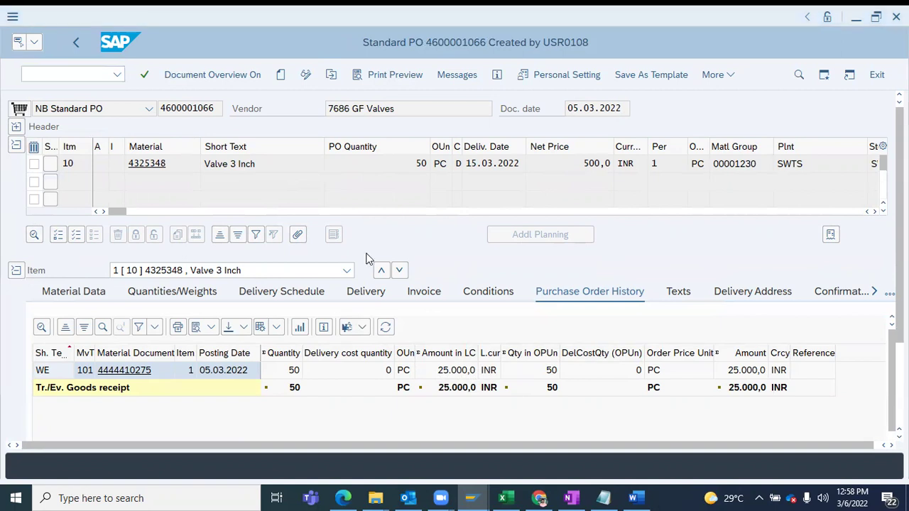
mouse_move(472, 497)
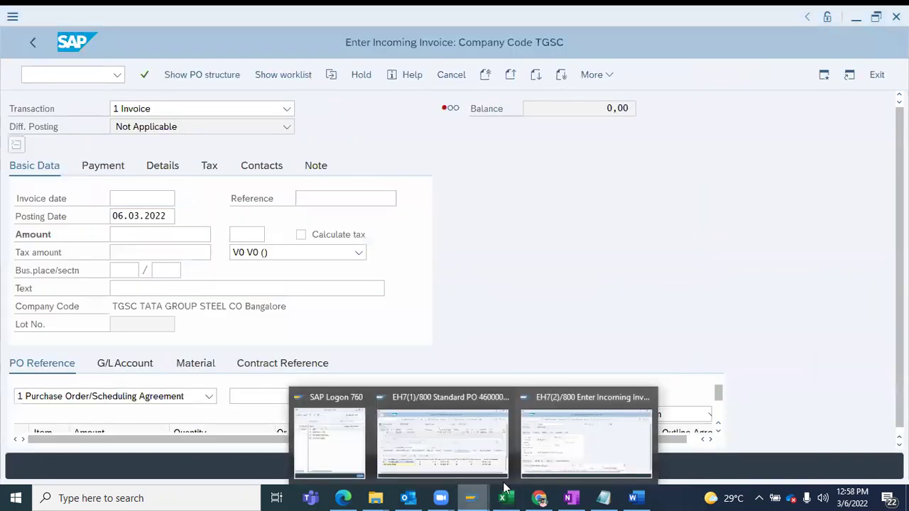
left_click(432, 428)
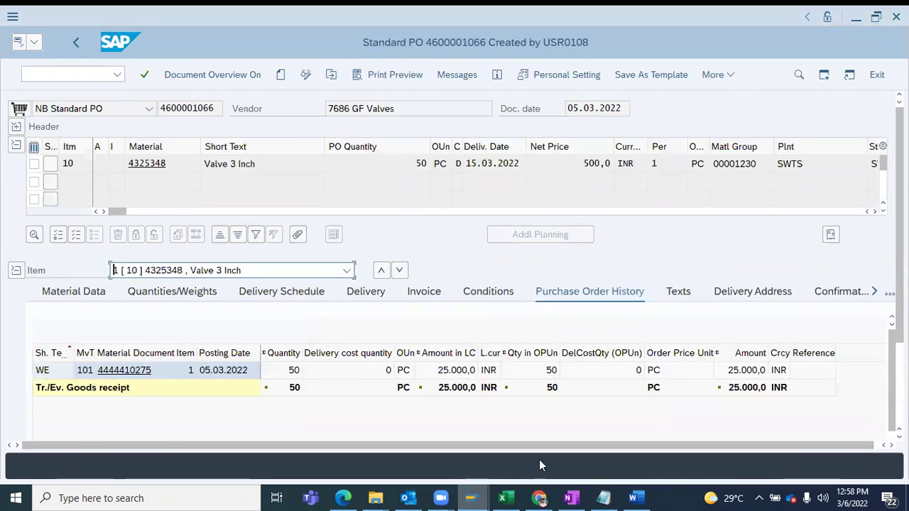
key("alt+Tab")
Step: Enter the copied purchase order number as the reference with invoice date 06.03.2022 and load its items
left_click(245, 395)
key("ctrl+v")
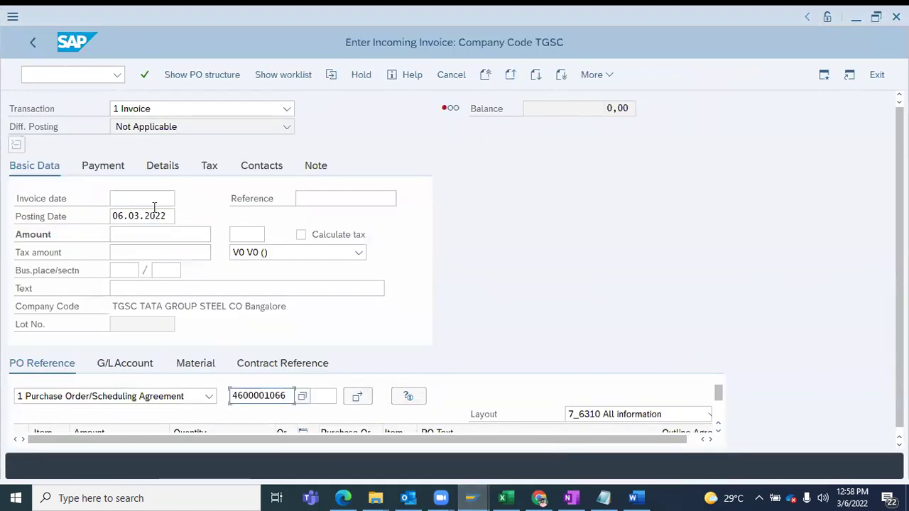
left_click(128, 198)
key("Down")
key("Return")
key("Return")
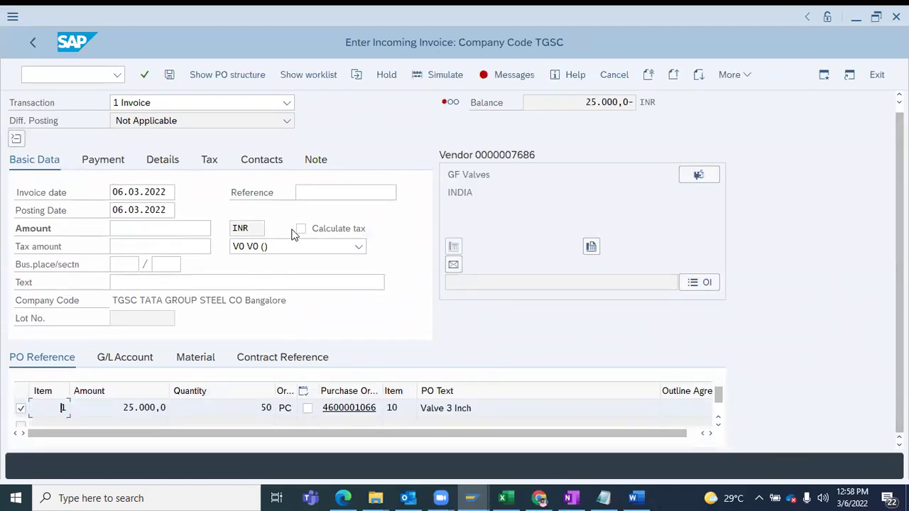
Step: Copy the balance figure into the invoice amount as 25.000,0 INR and validate the entry
left_click_drag(584, 102, 623, 103)
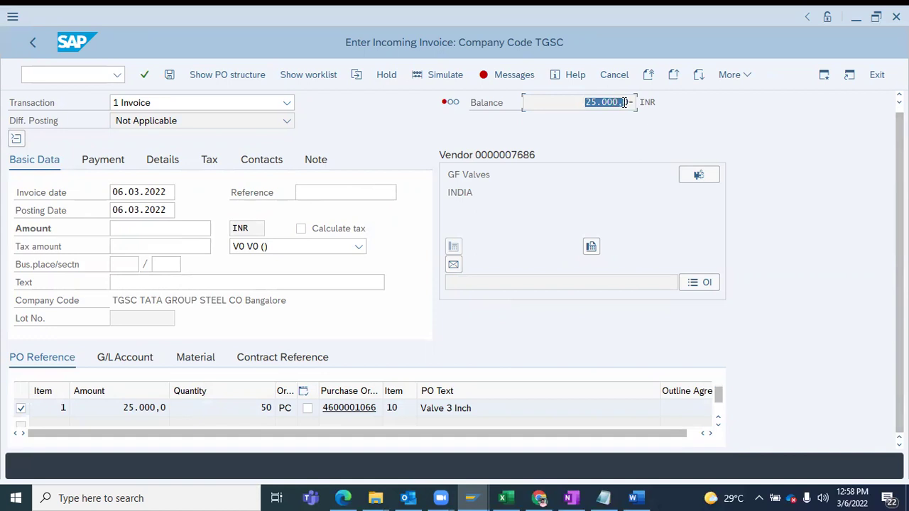
key("ctrl+c")
left_click(132, 227)
key("ctrl+v")
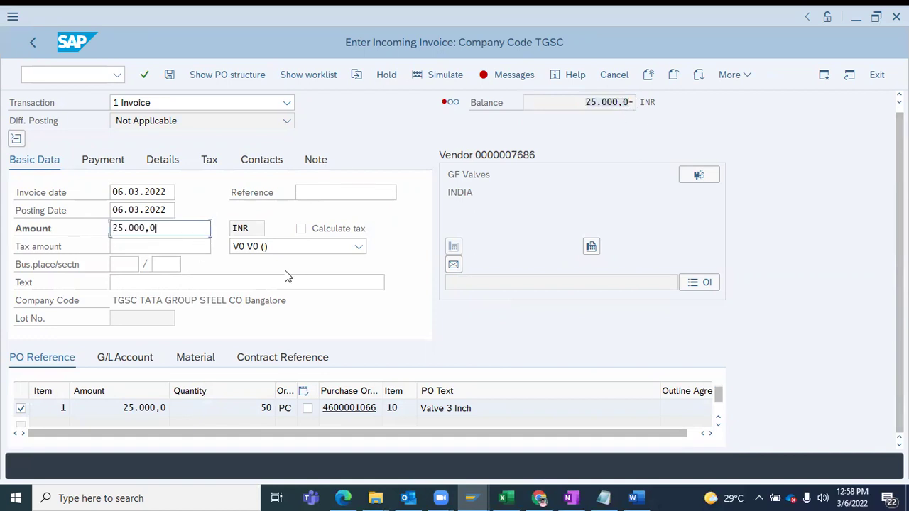
key("Return")
Step: Set the payment baseline date to 06.03.2022 and read the detailed explanation of the invoice's status message
left_click(109, 199)
key("F4")
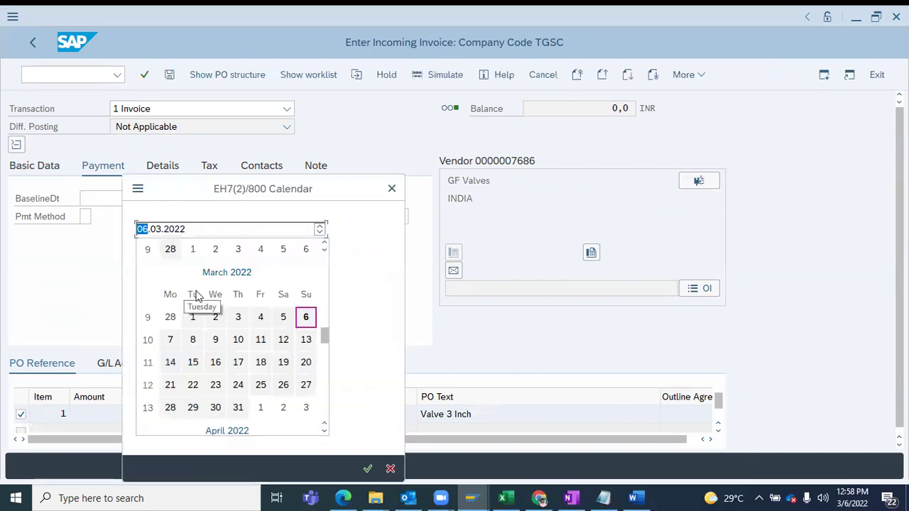
double_click(304, 317)
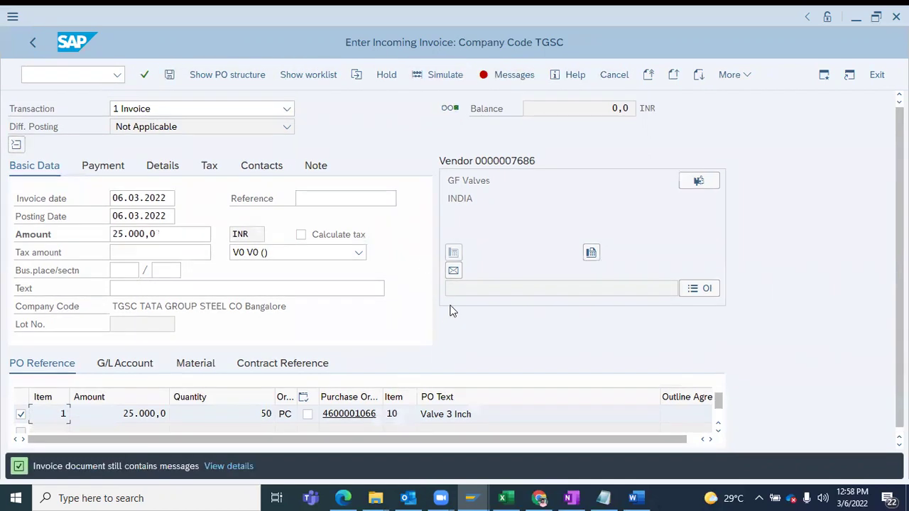
left_click(234, 467)
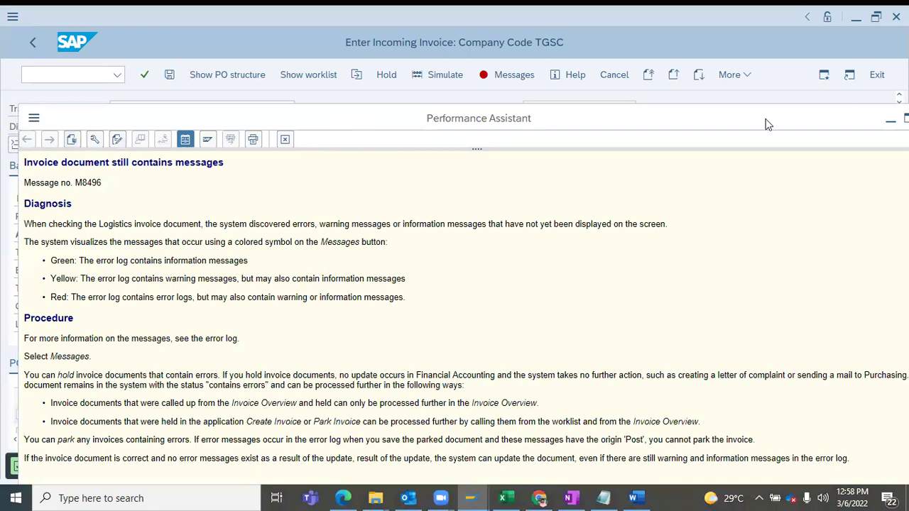
left_click(829, 119)
Step: Simulate the invoice with tax calculation turned on and review its verification log
left_click(301, 235)
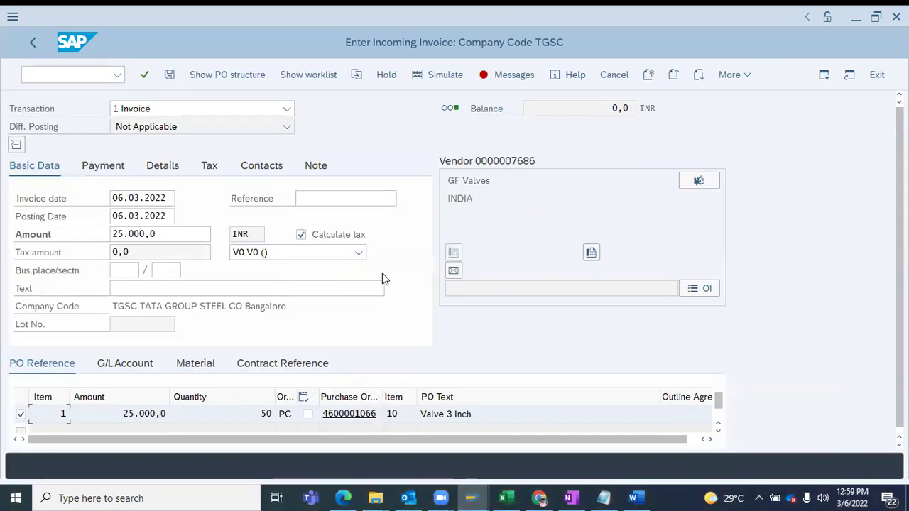
left_click(448, 74)
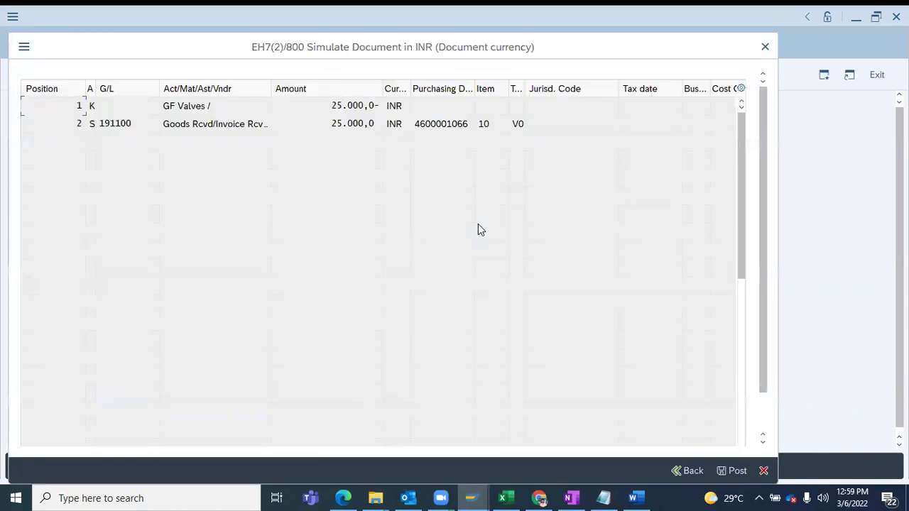
left_click(754, 470)
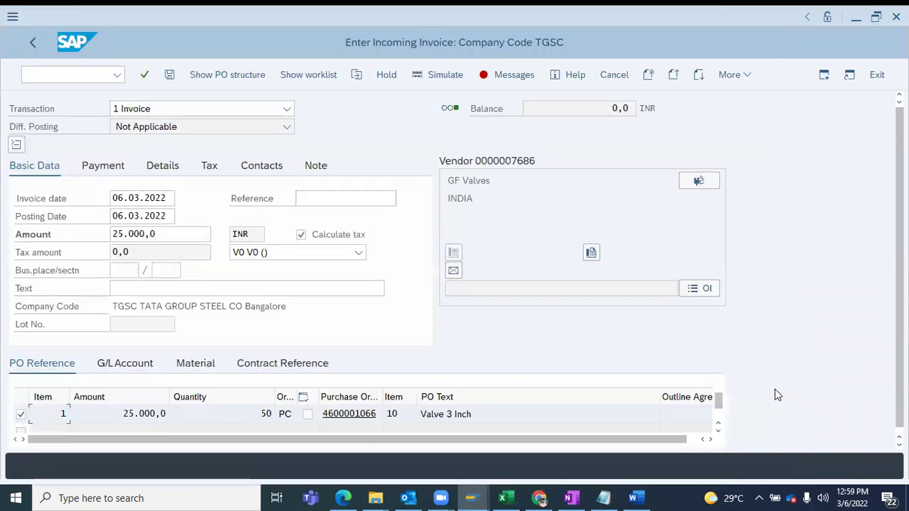
left_click(511, 75)
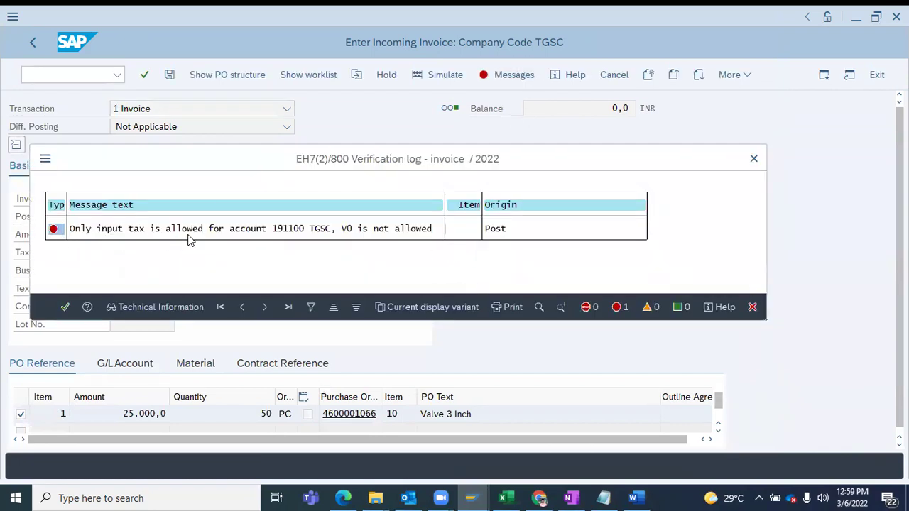
left_click(753, 158)
Step: Change the invoice's tax code to V1 (Input Tax) and check the verification log
left_click(357, 254)
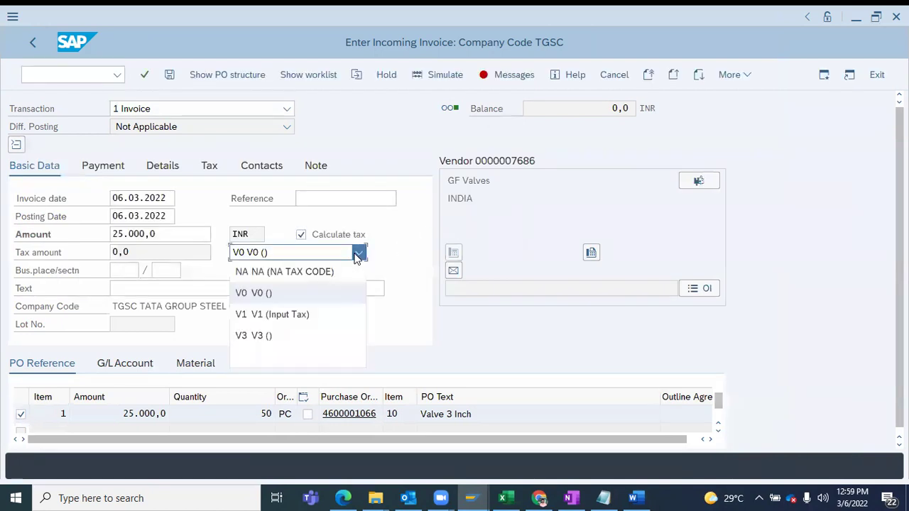
left_click(287, 317)
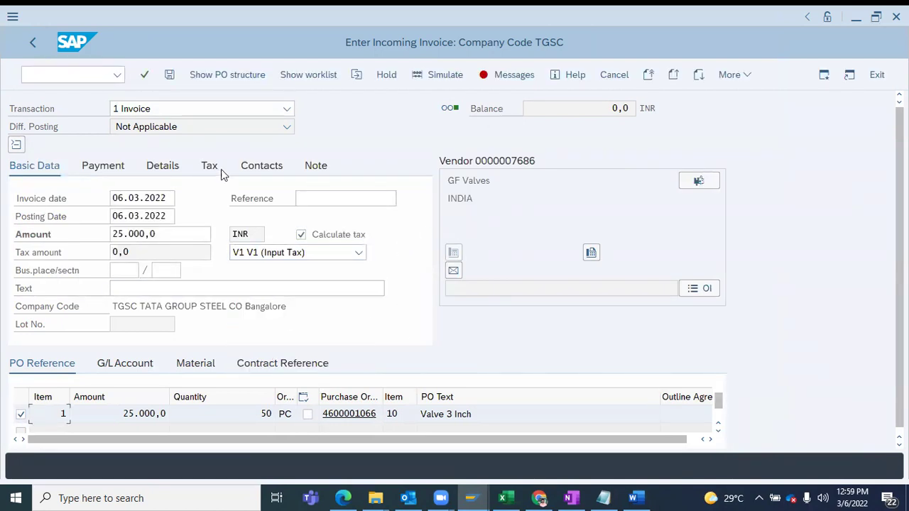
left_click(496, 76)
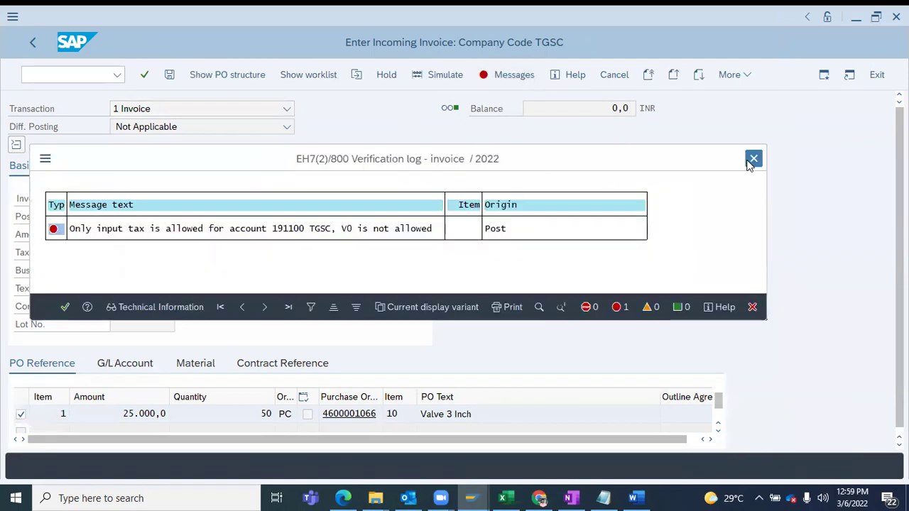
left_click(753, 158)
Step: Simulate the invoice with tax code V1 and review the refreshed verification log
left_click(445, 75)
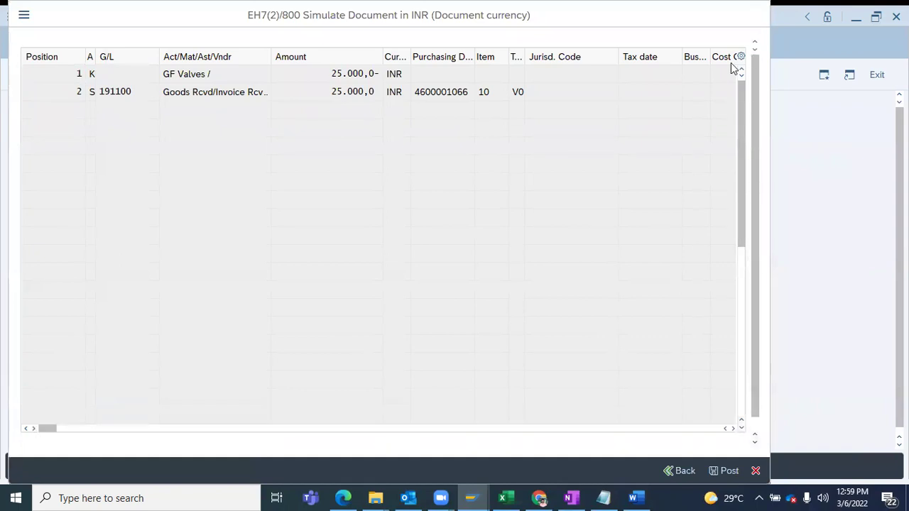
left_click(758, 15)
left_click(509, 75)
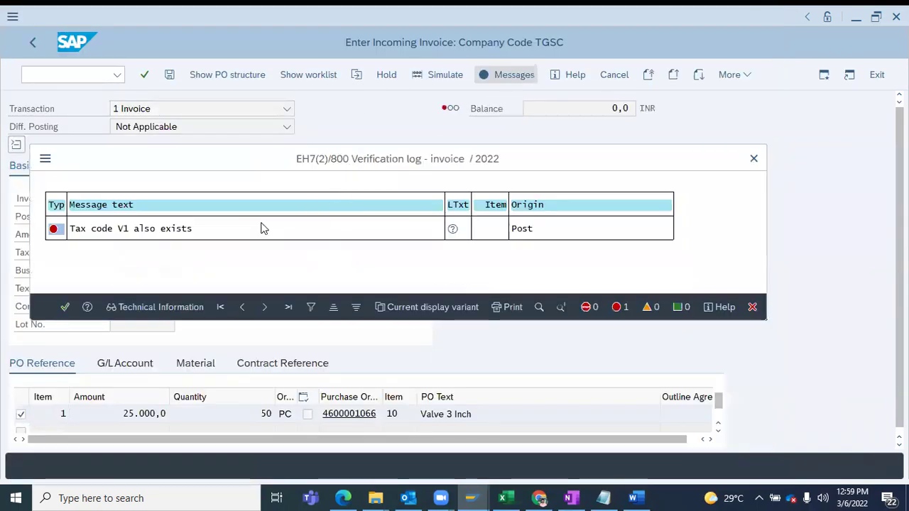
left_click(754, 159)
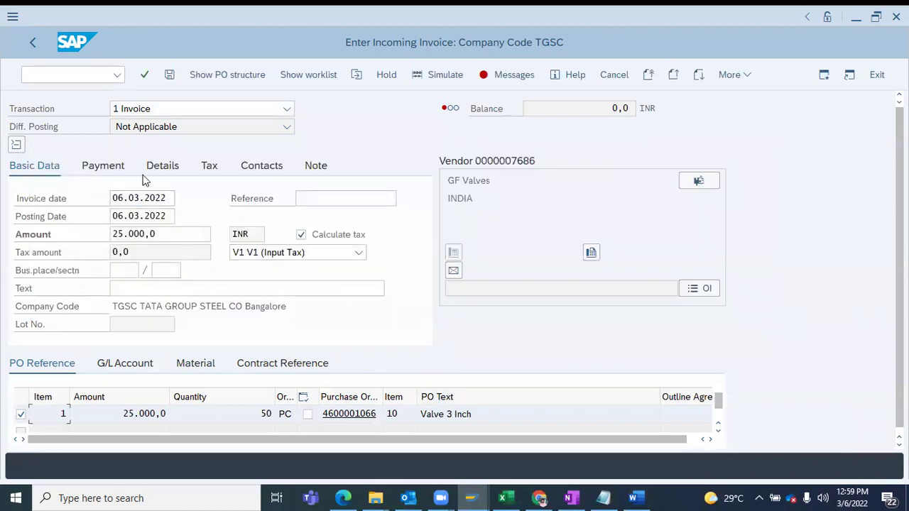
Step: Examine the tax code choices for the V0 line in the invoice's tax data and select that line
left_click(211, 166)
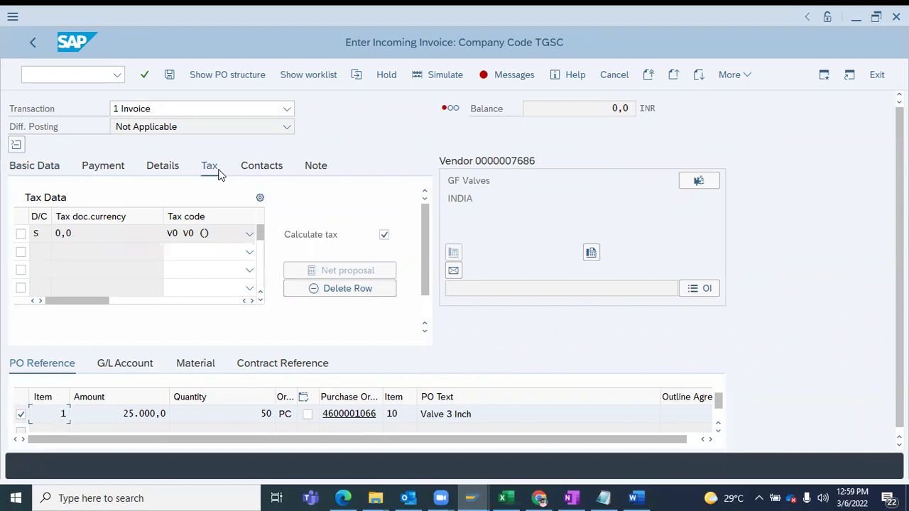
left_click(250, 235)
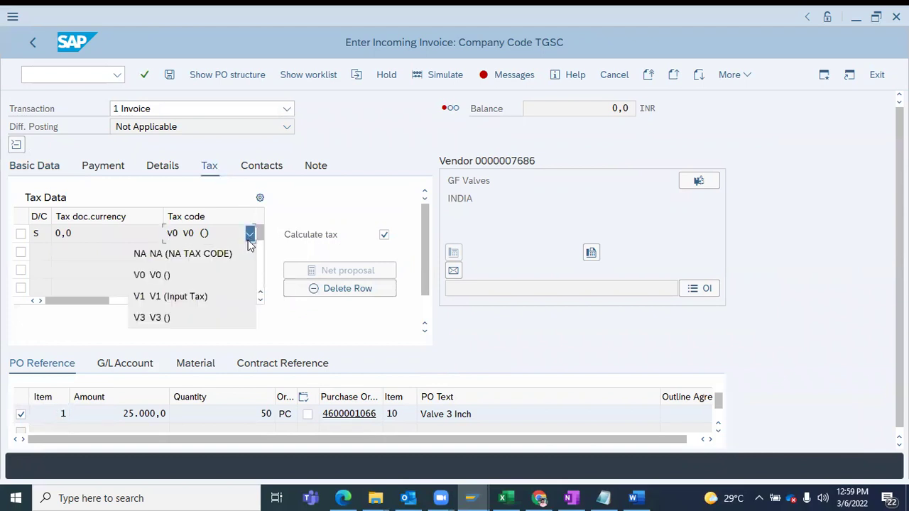
left_click(277, 341)
left_click(22, 235)
left_click(91, 237)
left_click(277, 245)
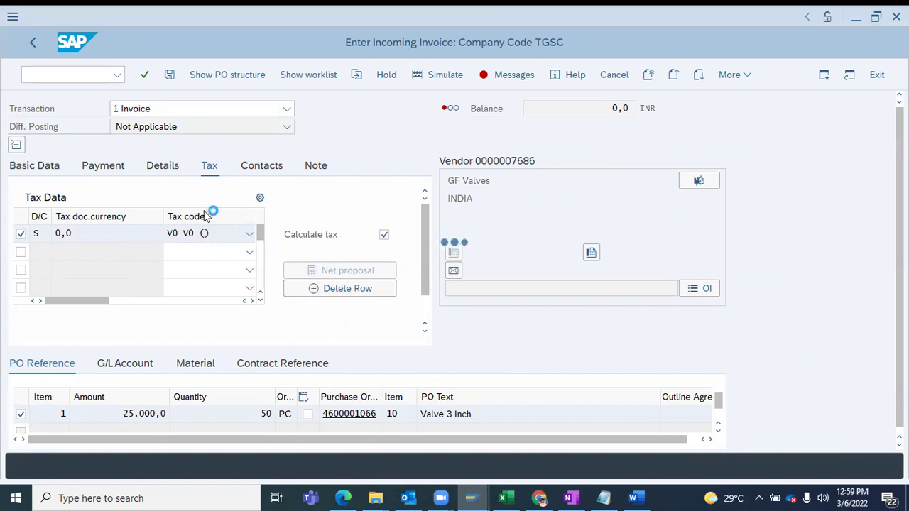
Step: Turn off Calculate tax in the invoice's tax data and try to delete the V0 tax row
left_click(212, 168)
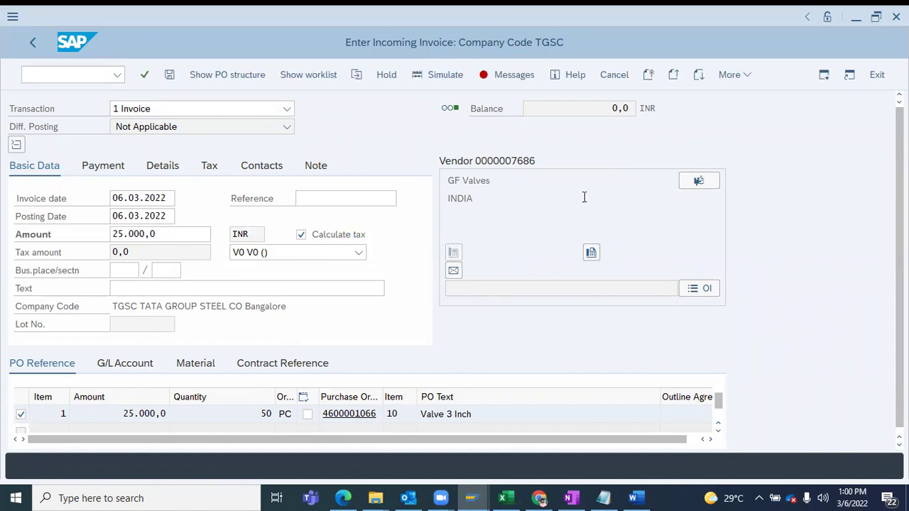
left_click(21, 233)
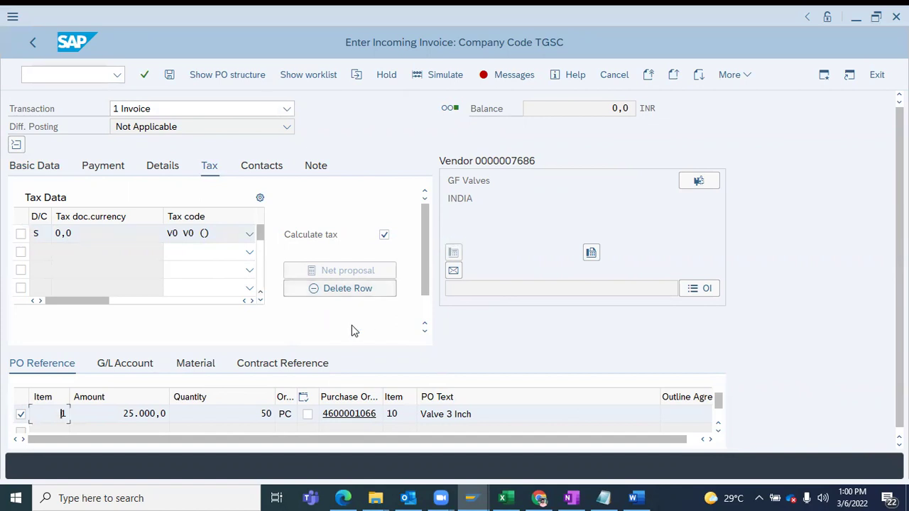
left_click(384, 235)
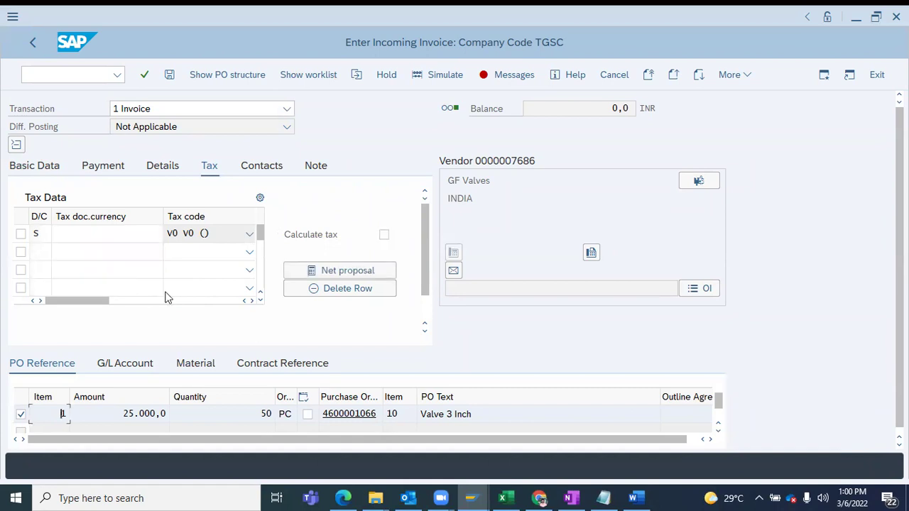
left_click(249, 234)
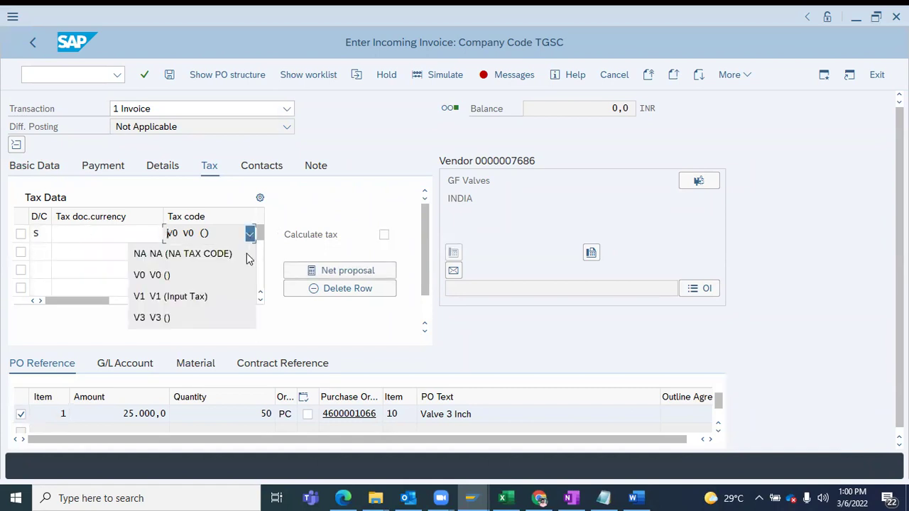
left_click(184, 358)
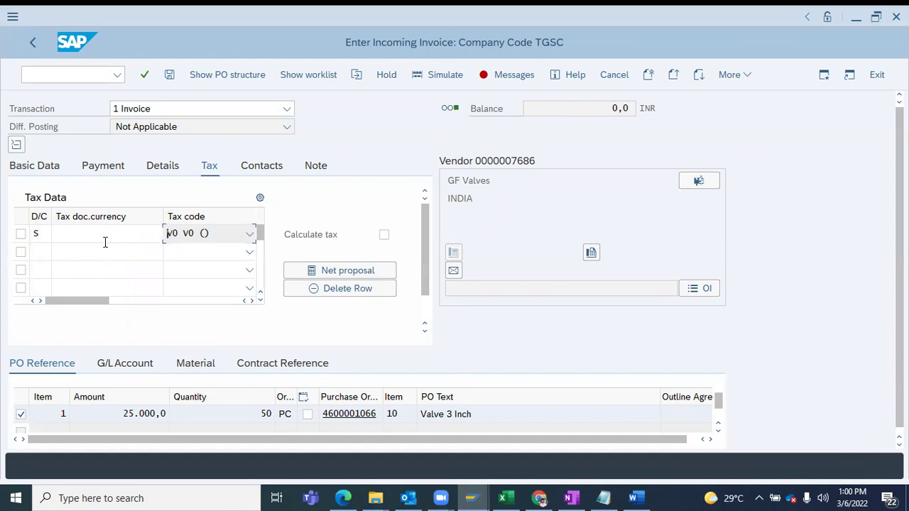
left_click(20, 234)
left_click(354, 290)
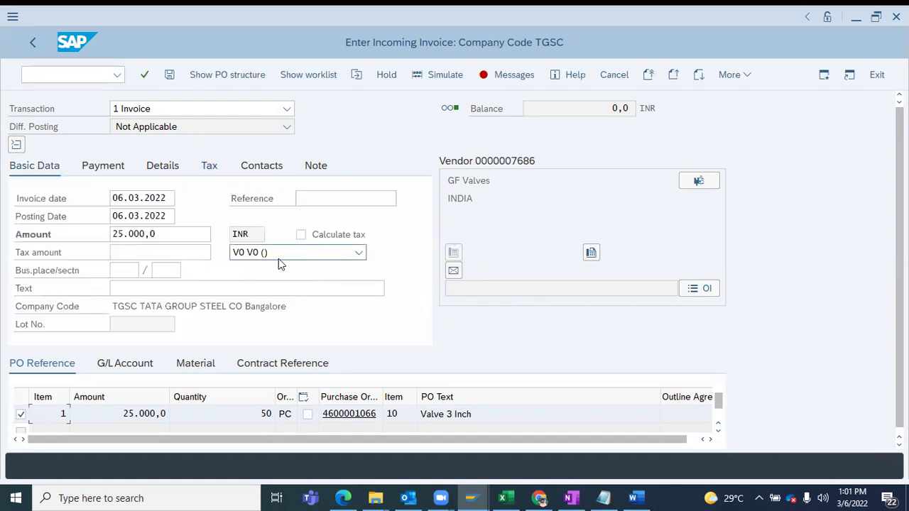
Step: Change the invoice's tax code to V1 (Input Tax) and review the resulting lines in its tax data
left_click(348, 252)
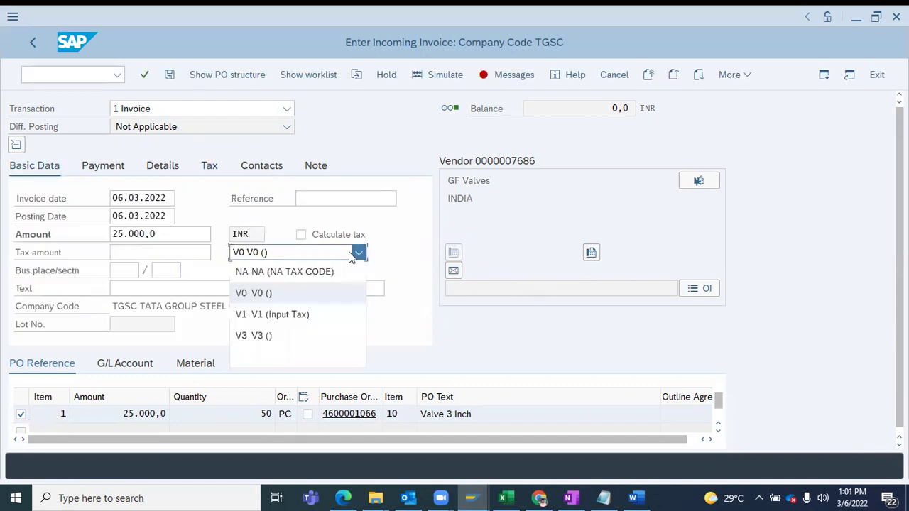
left_click(299, 316)
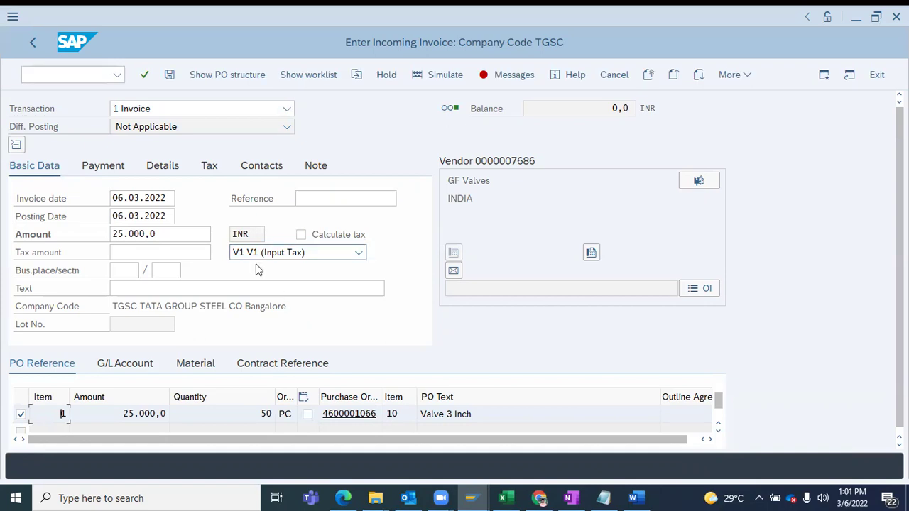
left_click(207, 169)
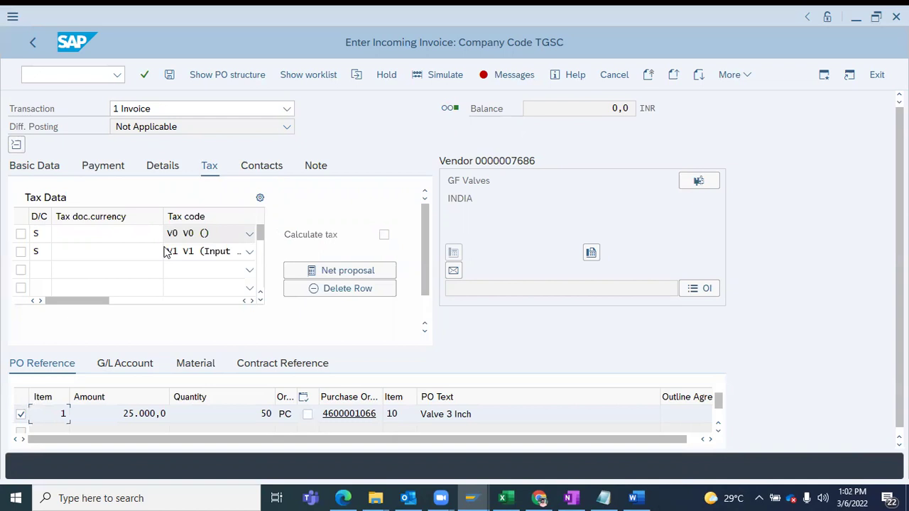
left_click_drag(483, 440, 603, 458)
scroll(822, 367, "down", 1)
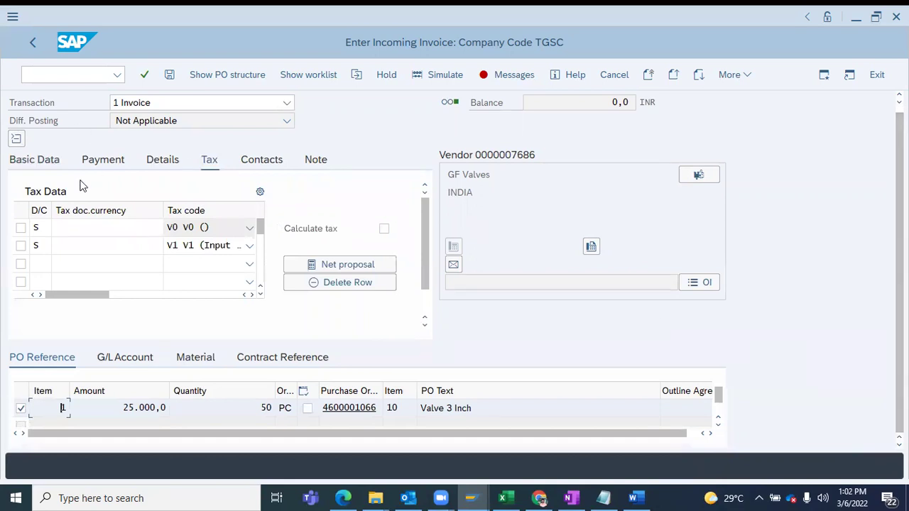
Step: Check the tax code choices for the V0 line in the tax data and return to the invoice's basic data
left_click(249, 232)
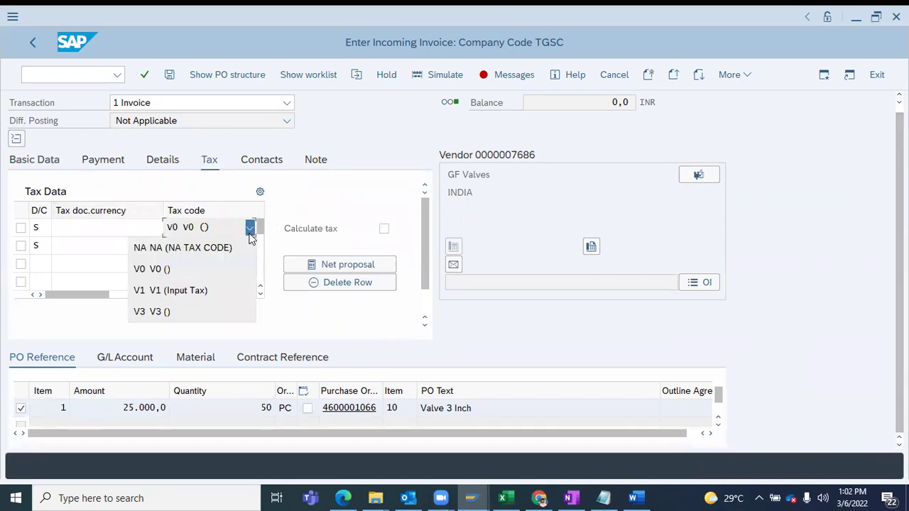
left_click(276, 326)
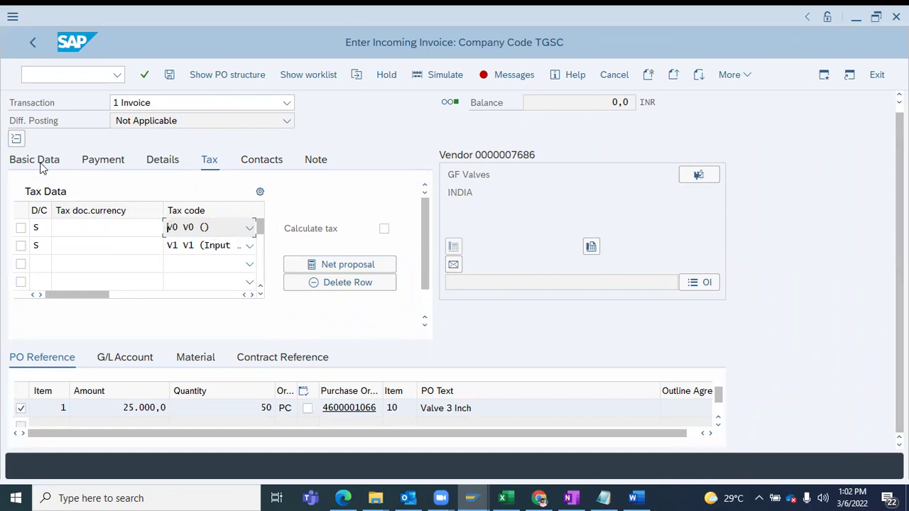
left_click(73, 166)
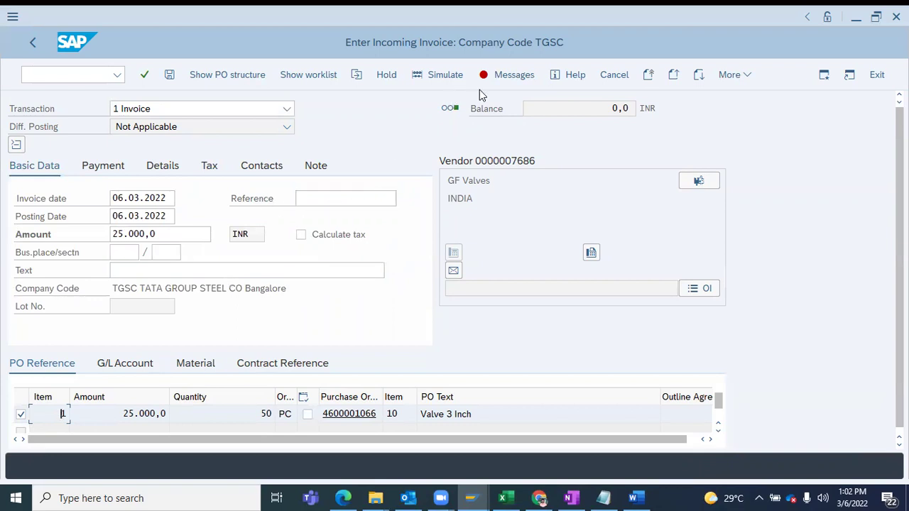
Step: Restart the MIRO transaction and set the new invoice's date to the posting date, 06.03.2022
left_click(71, 68)
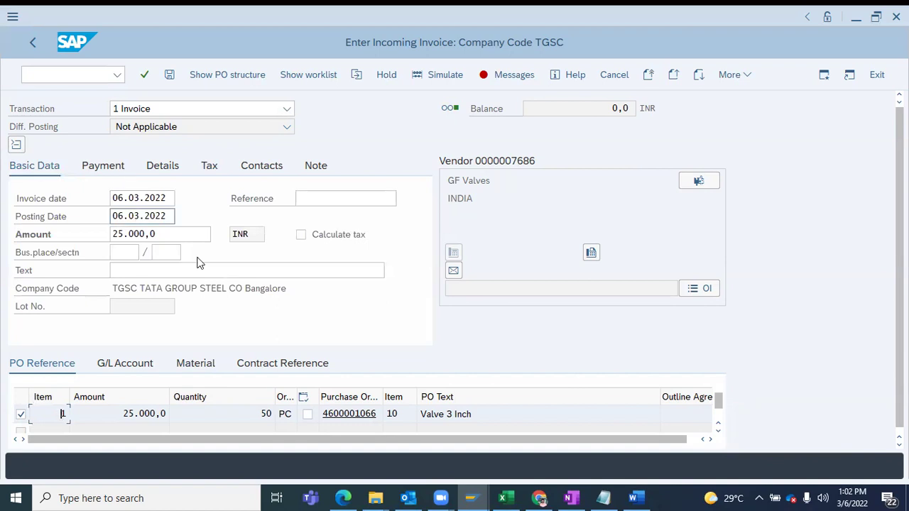
left_click(72, 79)
type("/n miro")
key("Return")
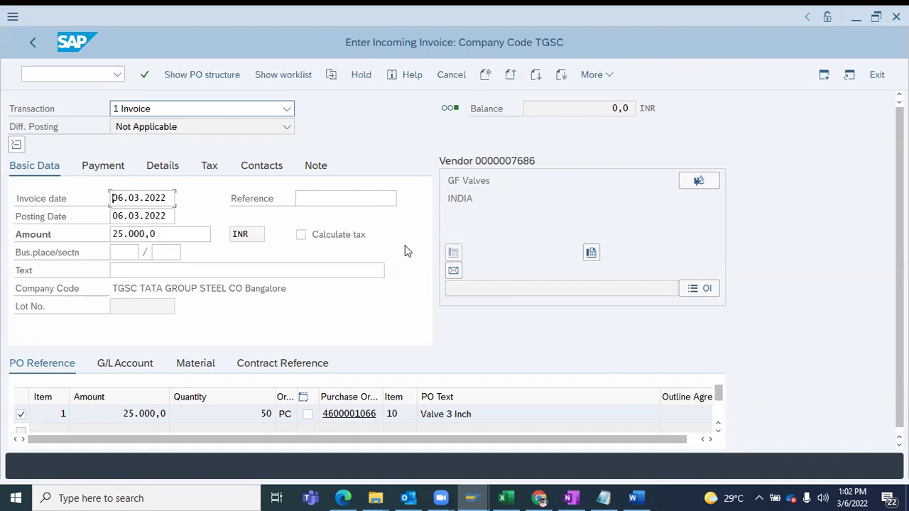
left_click_drag(169, 216, 71, 214)
key("ctrl+c")
left_click(116, 199)
key("ctrl+v")
Step: Load the Valve 3 Inch purchase order into the invoice by entering its purchase order number as the reference
left_click(264, 396)
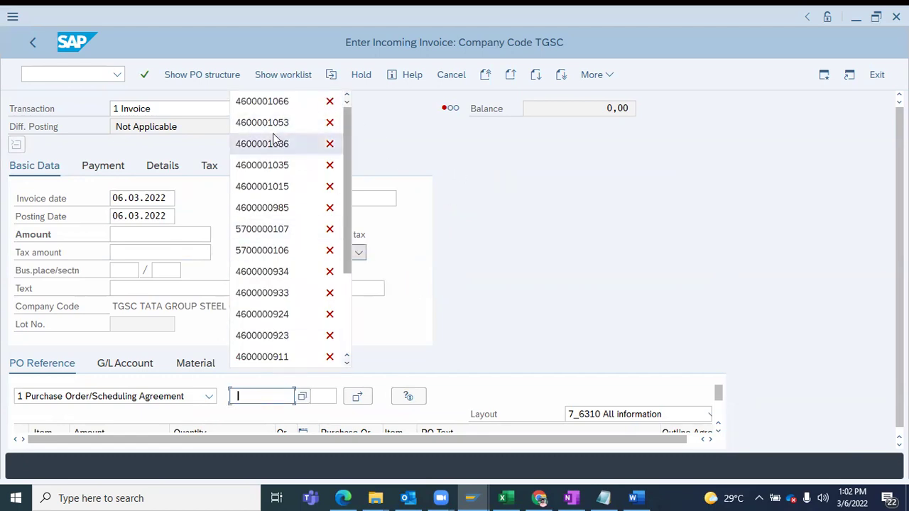
type("4")
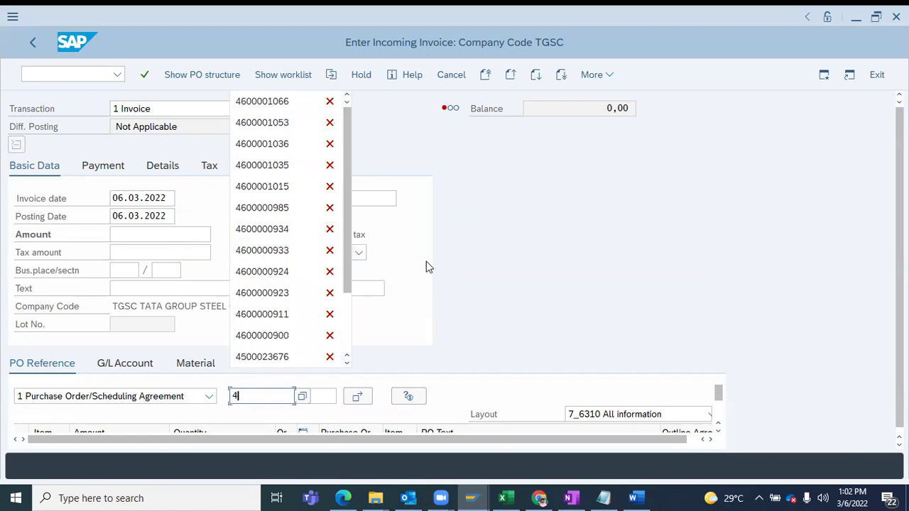
type("600001066")
key("Return")
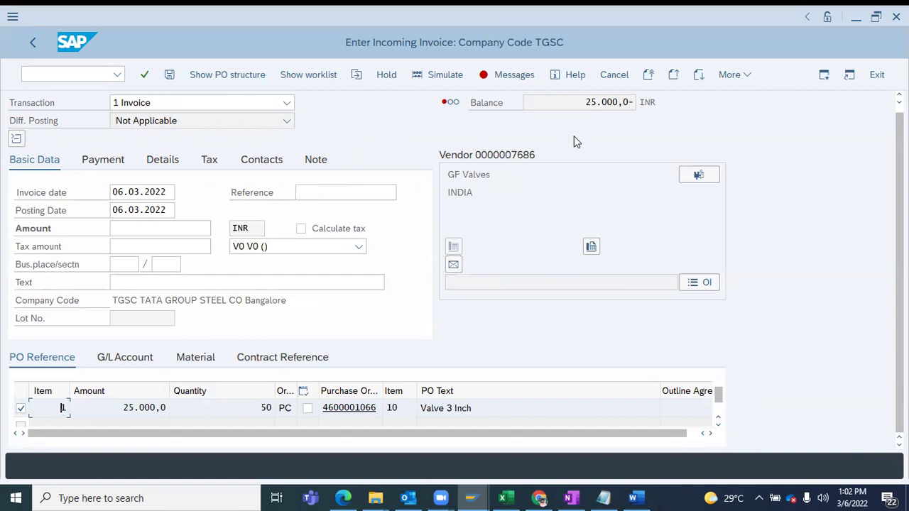
Step: Set the invoice's payment baseline date to 06.03.2022 using the calendar
left_click(522, 77)
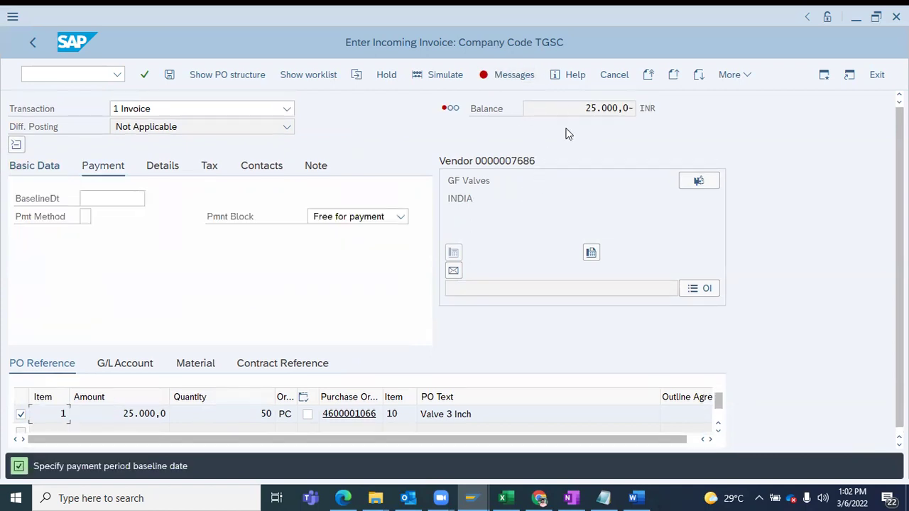
left_click_drag(585, 108, 625, 105)
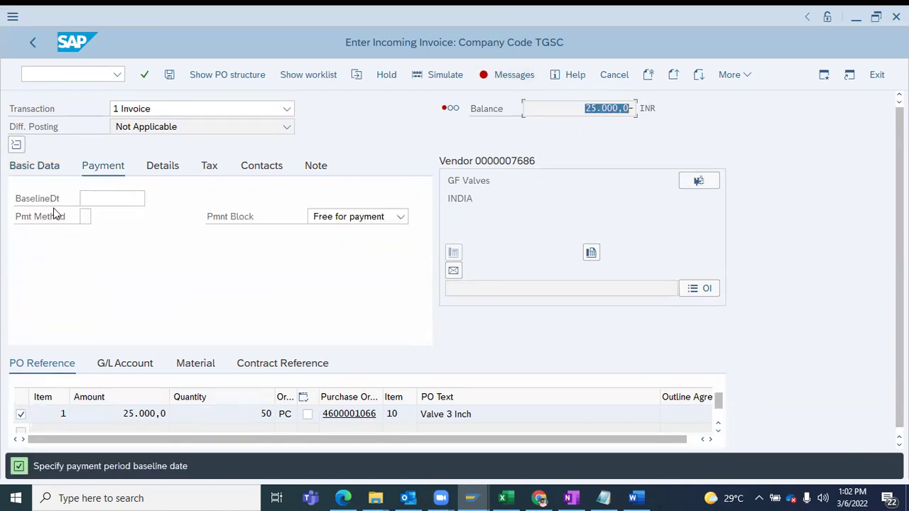
left_click(137, 196)
left_click(152, 198)
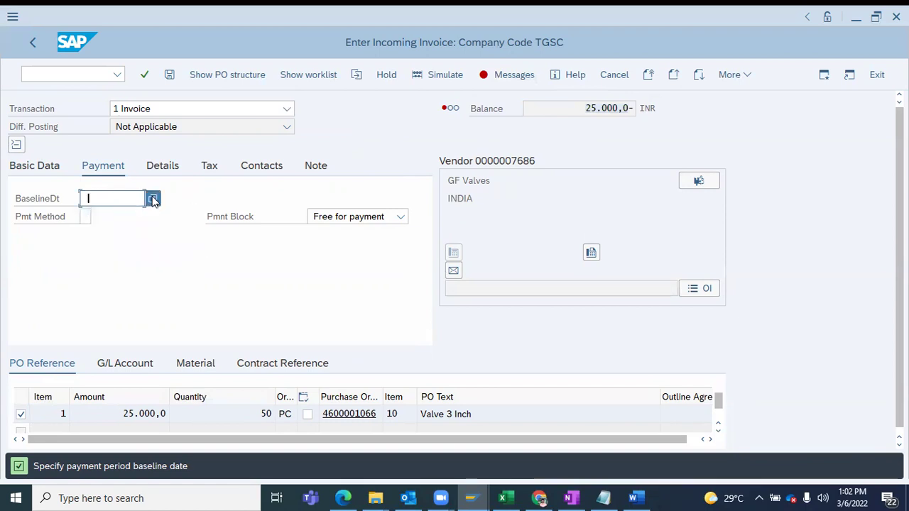
double_click(306, 316)
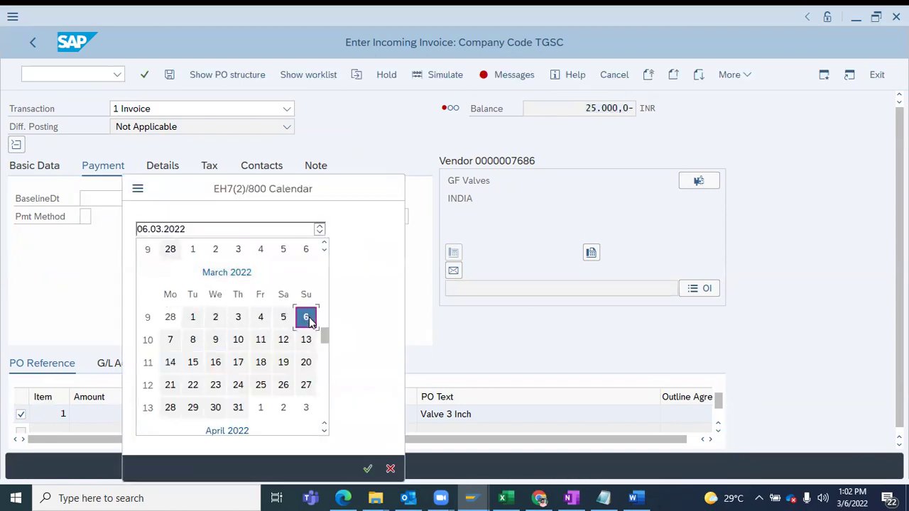
Step: Enter 25.000,0 INR as the invoice amount and simulate the invoice document
left_click(203, 235)
type("25.000,0")
key("Return")
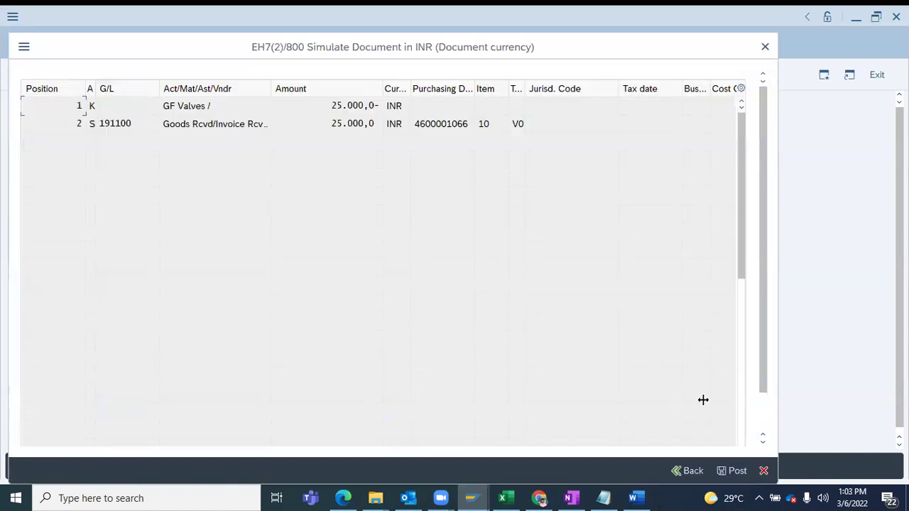
Step: Try to post the simulated invoice and read its verification log
left_click(755, 471)
left_click(497, 76)
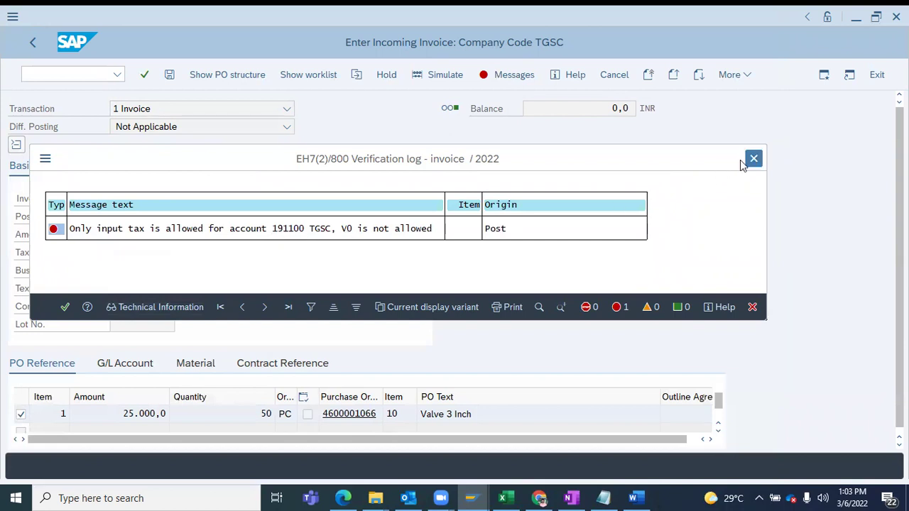
left_click(752, 159)
Step: Open Edit G/L Account Centrally in a new session and display the G/L account named in the invoice's verification log
type("/o fs0")
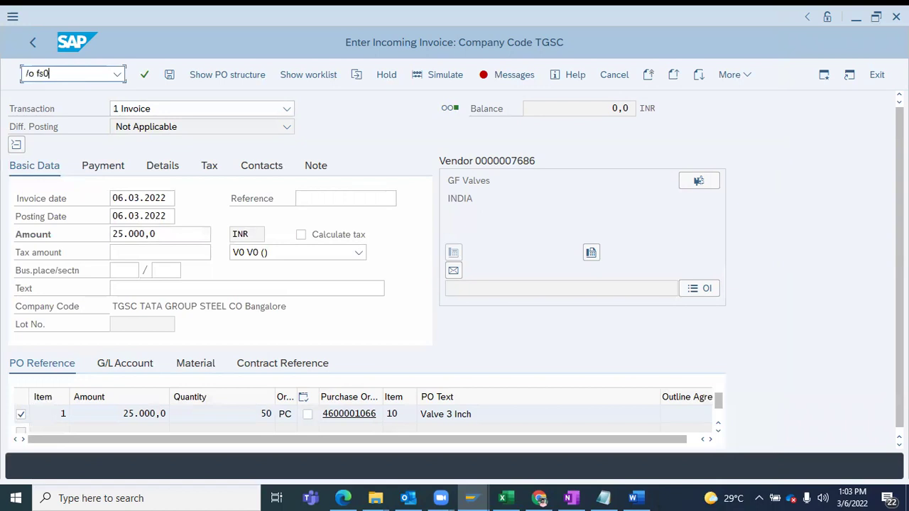
key("Return")
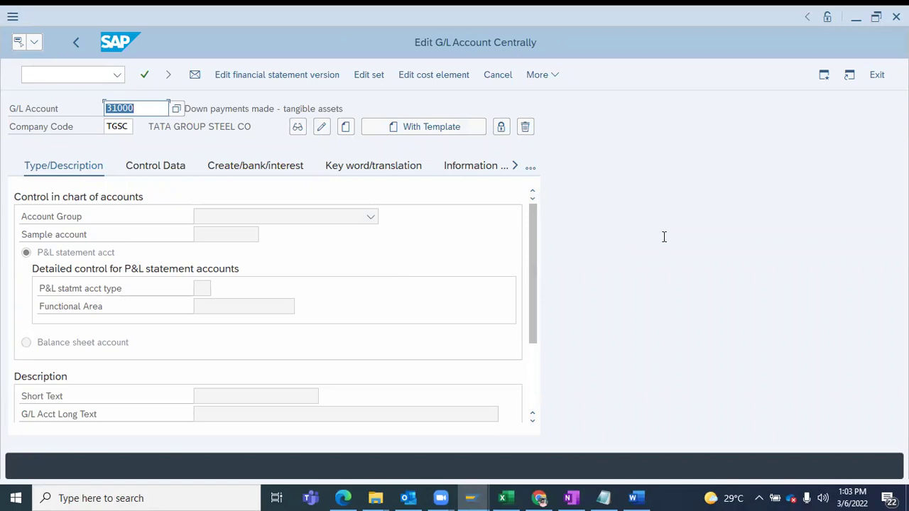
key("alt+Tab")
left_click(511, 78)
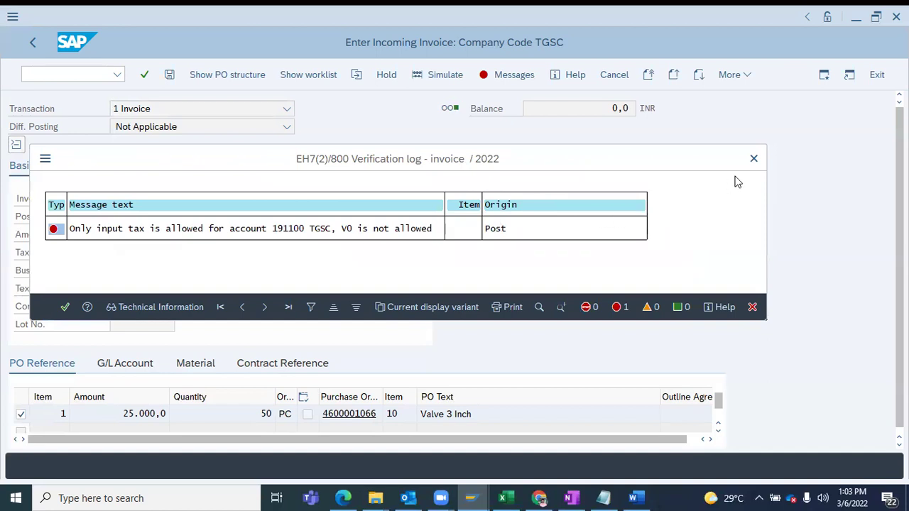
left_click(757, 165)
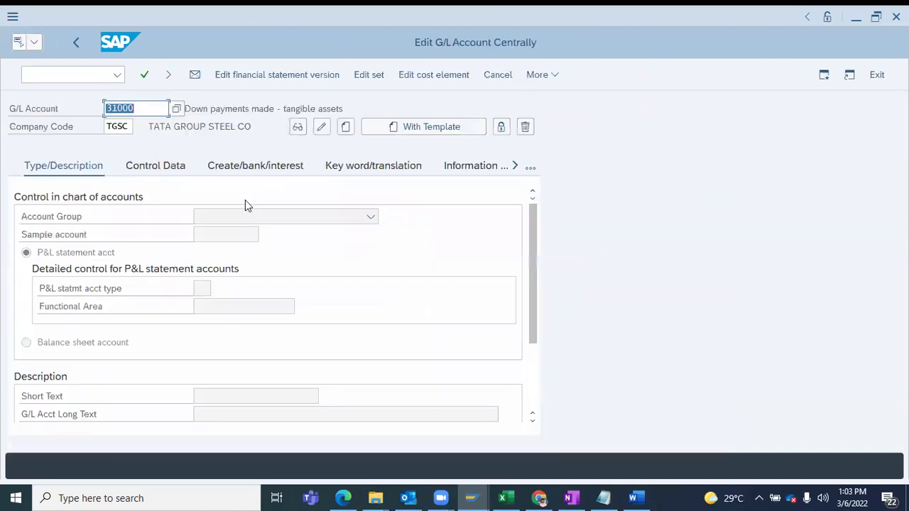
type("191100")
key("Return")
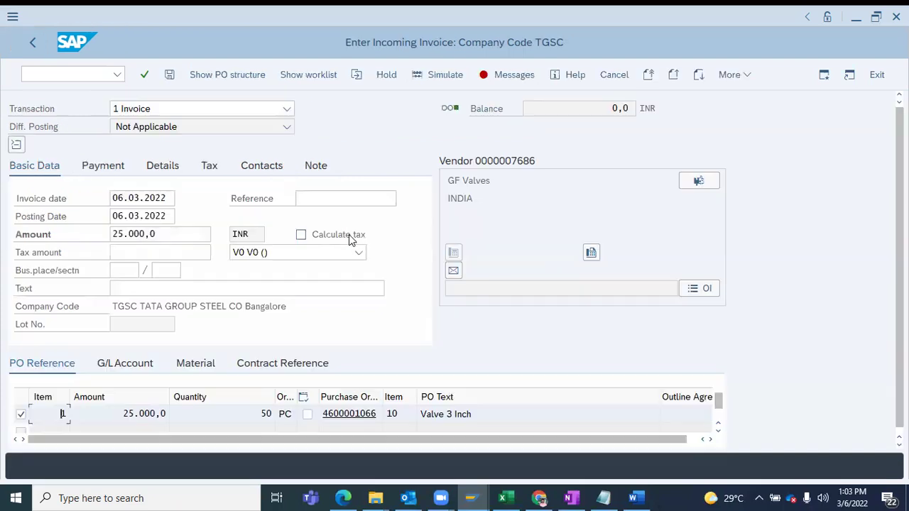
Step: Recheck the invoice's verification log and examine the tax category in the Goods Rcvd/Invoice Rcvd G/L account's control data
left_click(511, 74)
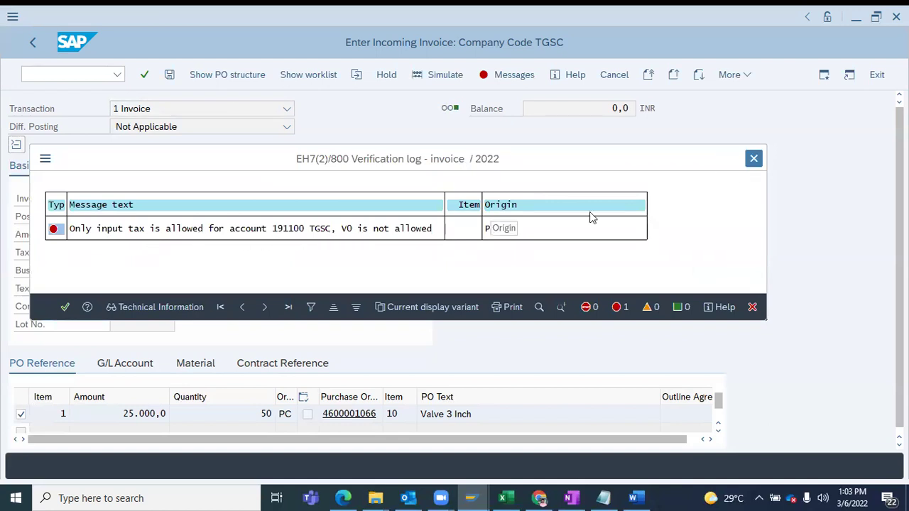
key("Escape")
key("alt+Tab")
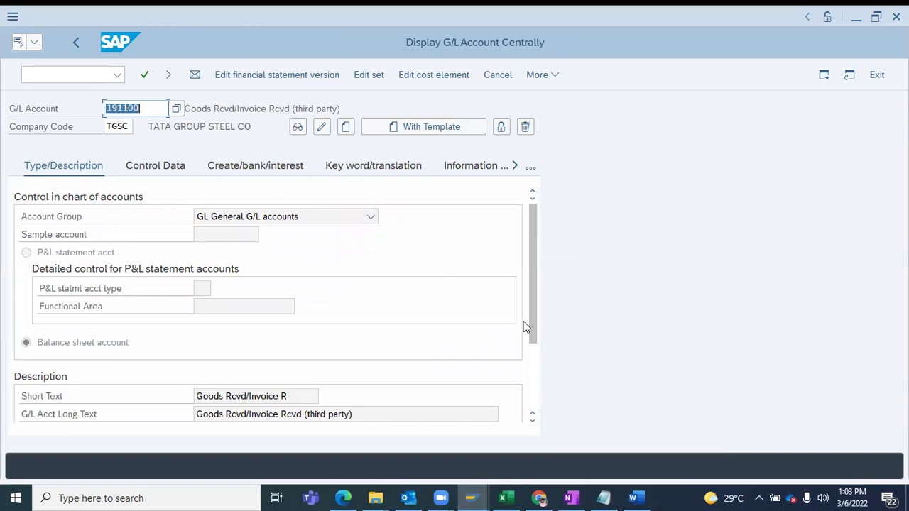
left_click_drag(533, 333, 530, 266)
left_click(172, 177)
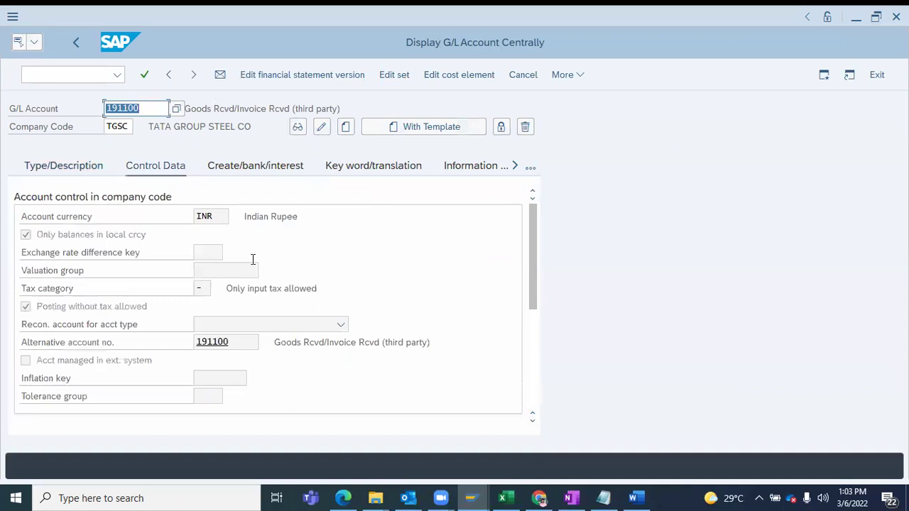
left_click_drag(317, 288, 226, 291)
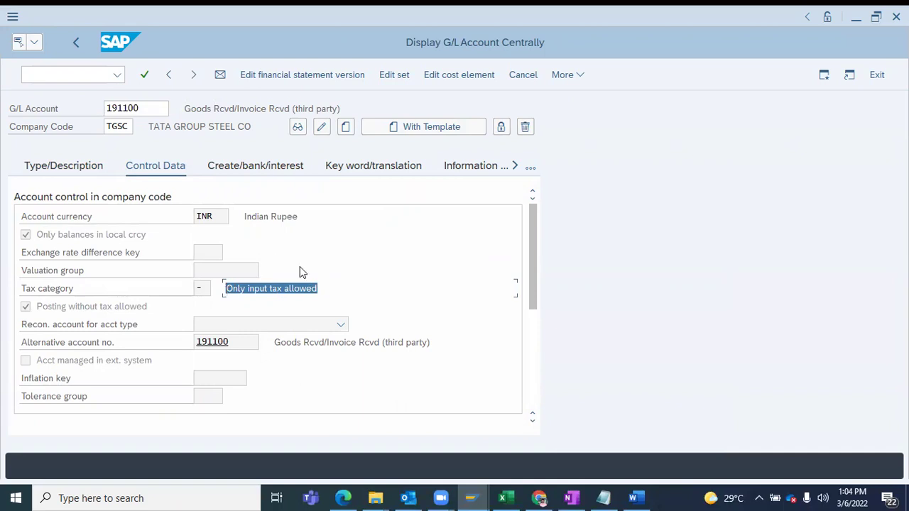
Step: Change the Goods Rcvd/Invoice Rcvd G/L account's tax category to * (All tax types allowed) and save the account despite the warning
left_click(321, 132)
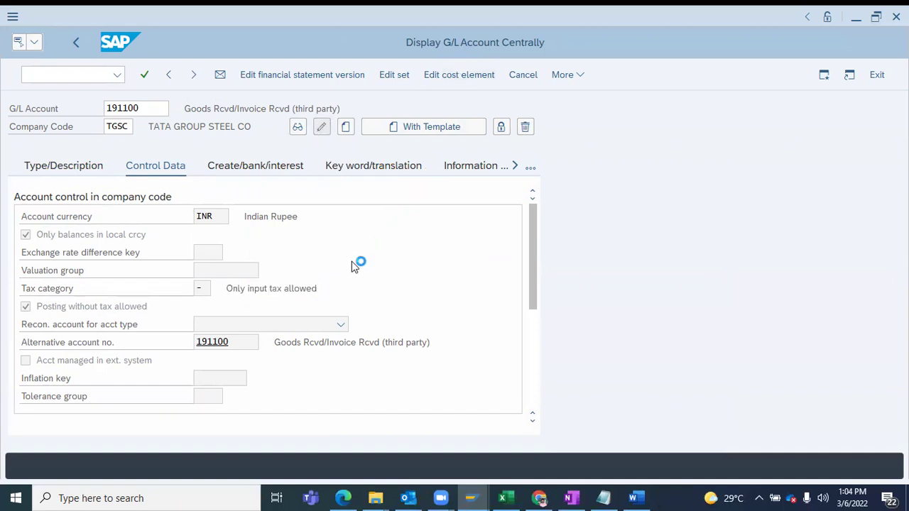
left_click(200, 291)
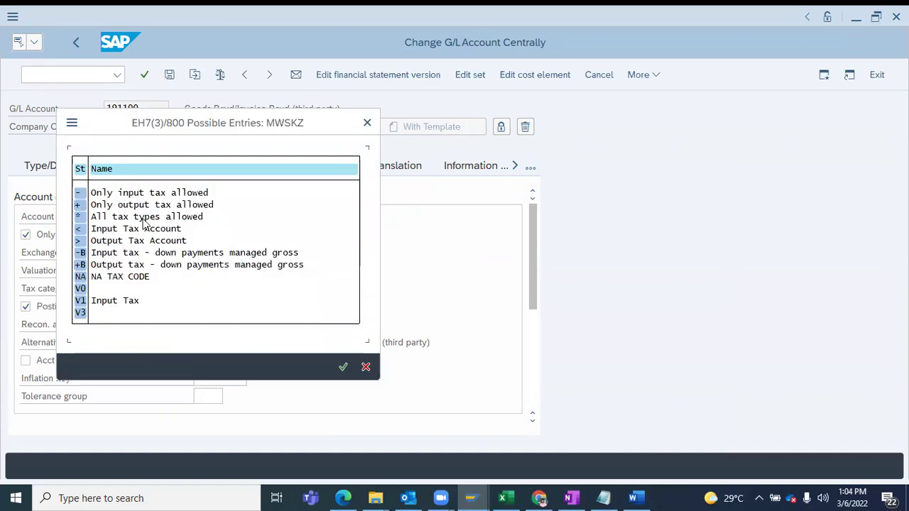
double_click(103, 219)
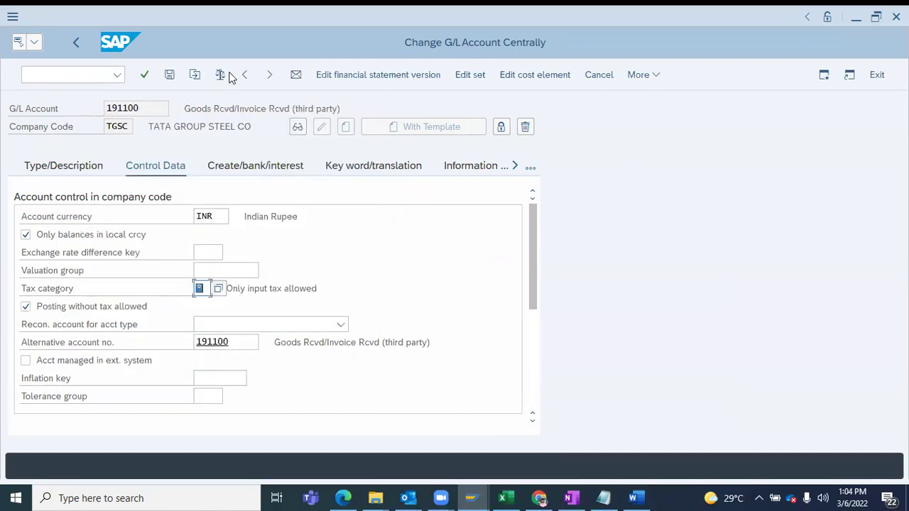
left_click(169, 75)
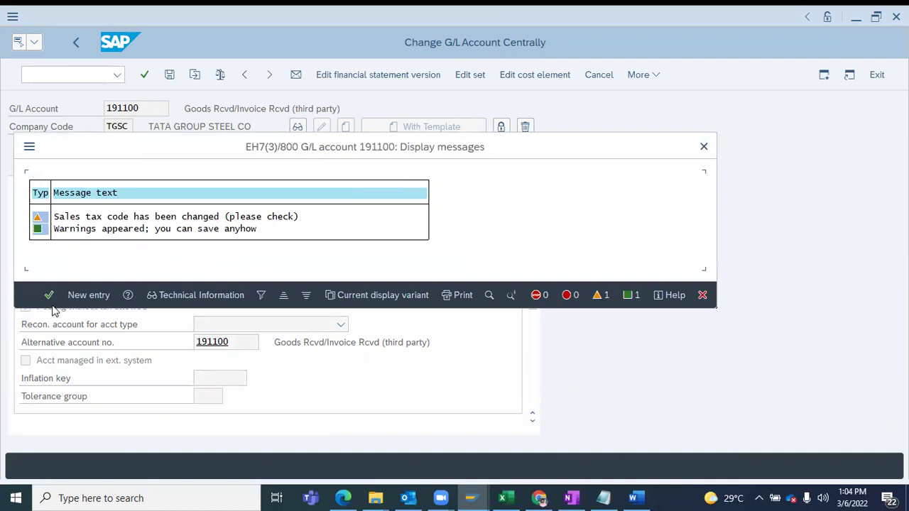
left_click(49, 295)
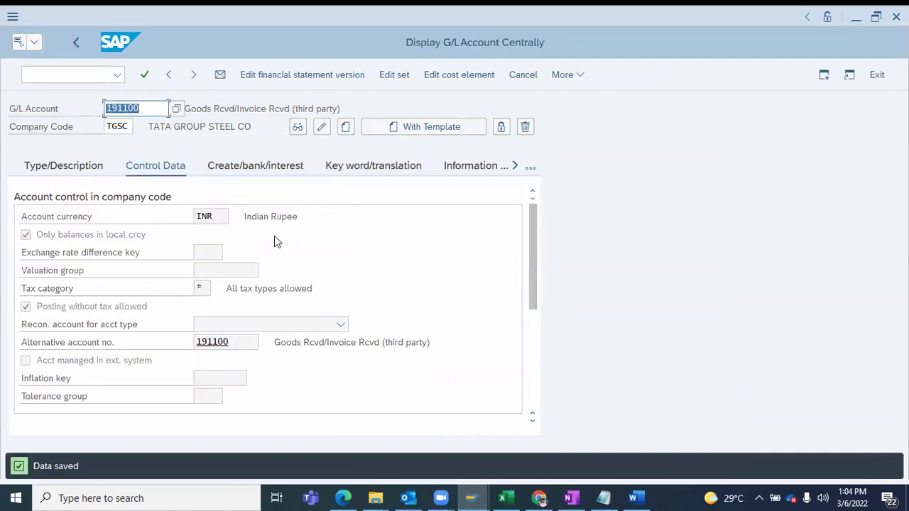
Step: Return to the incoming invoice and reread its verification log after the G/L account change
key("alt+Tab")
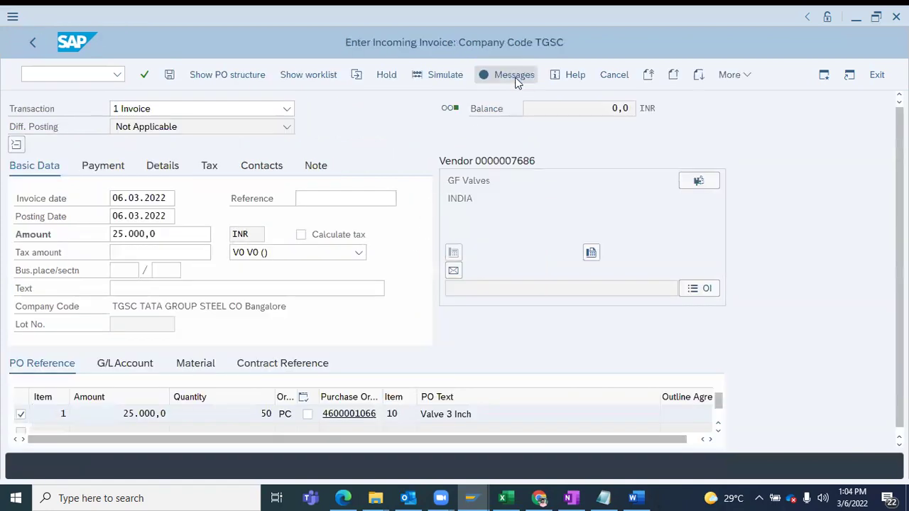
left_click(515, 75)
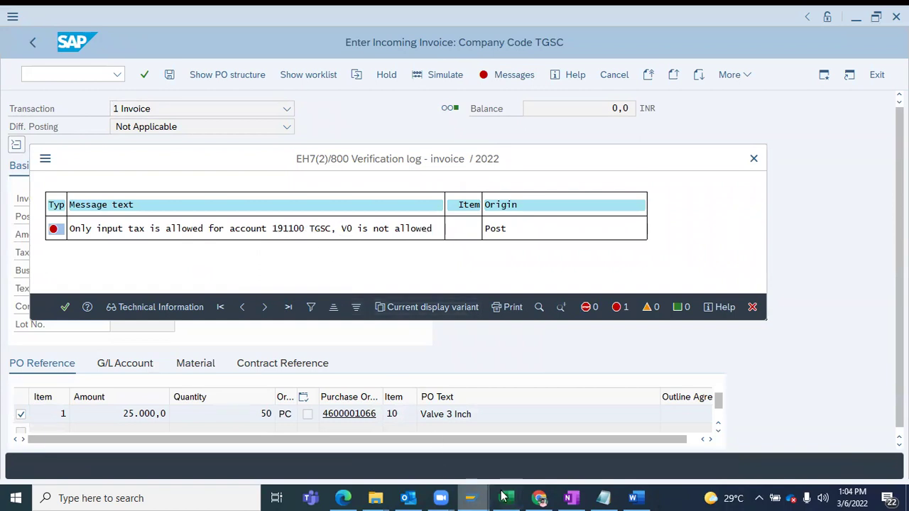
mouse_move(540, 497)
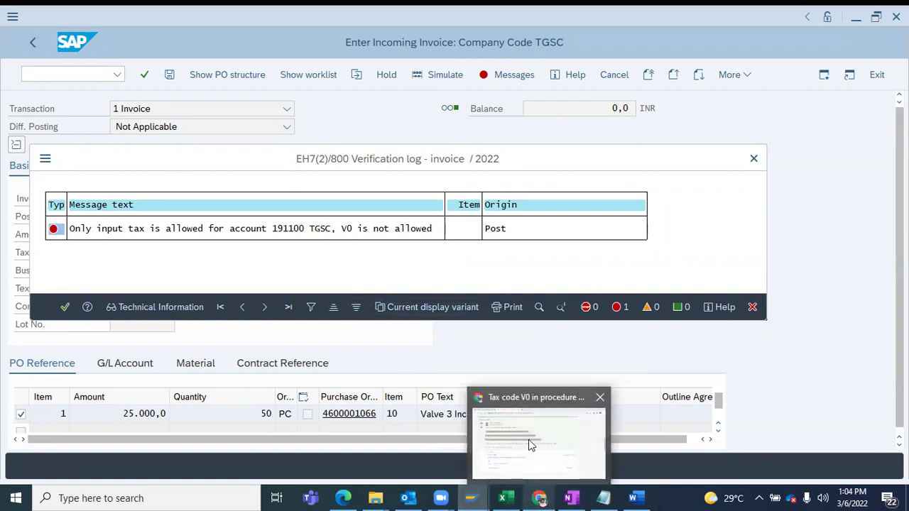
Step: Open the long text of the verification log's error and copy its message line
double_click(379, 233)
left_click_drag(362, 161, 35, 170)
key("ctrl+c")
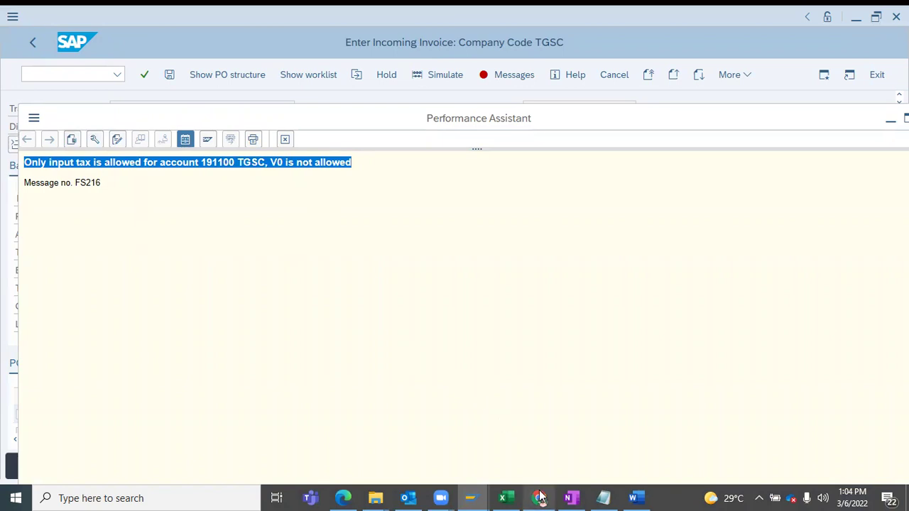
Step: Switch to Chrome and search Google for the copied message about only input tax being allowed and V0 not allowed
mouse_move(538, 492)
left_click(539, 436)
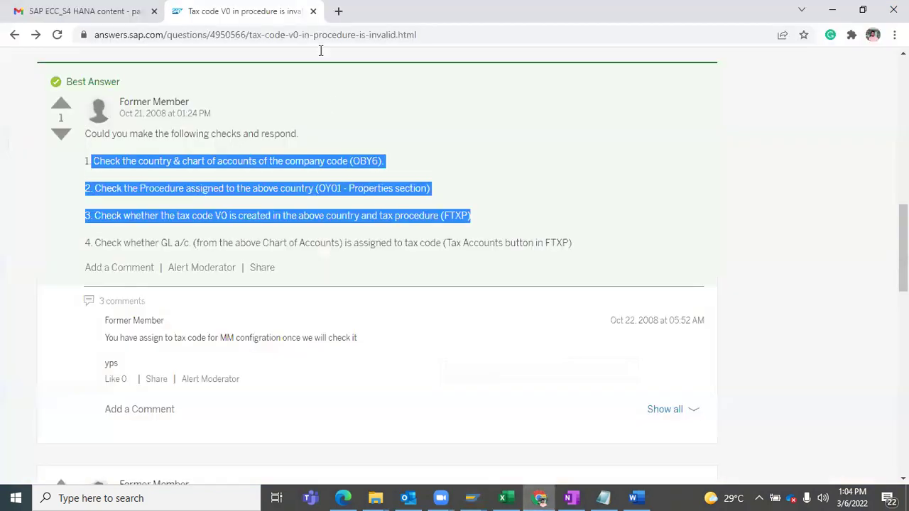
key("ctrl+shift+Page_Up")
left_click(14, 34)
left_click(206, 34)
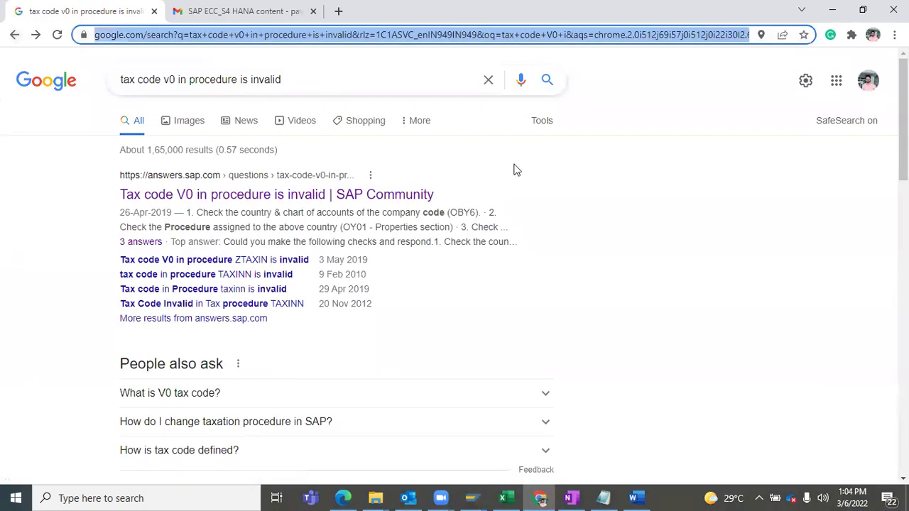
key("ctrl+v")
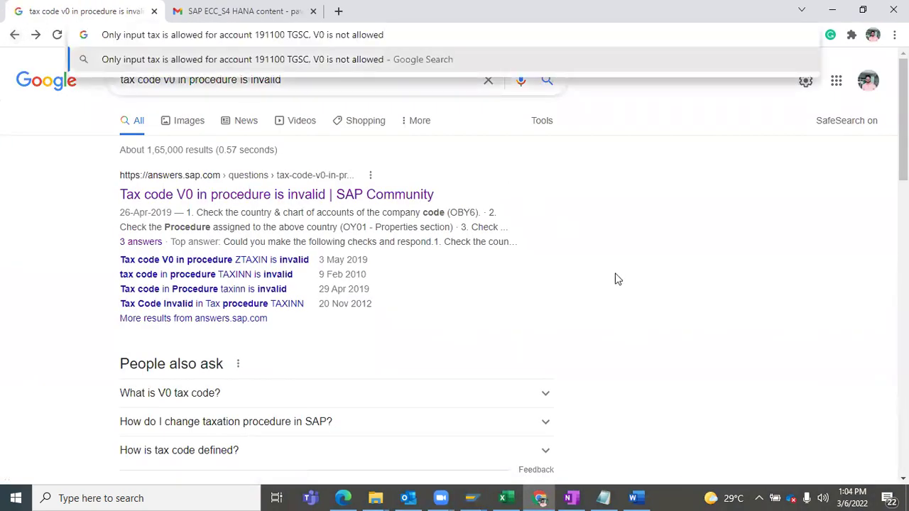
key("alt+Tab")
key("alt+Tab")
key("Tab")
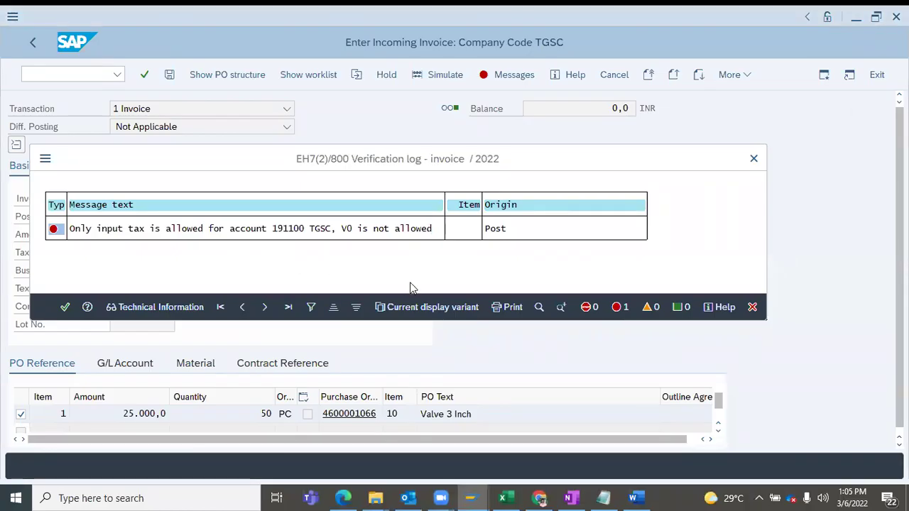
mouse_move(541, 498)
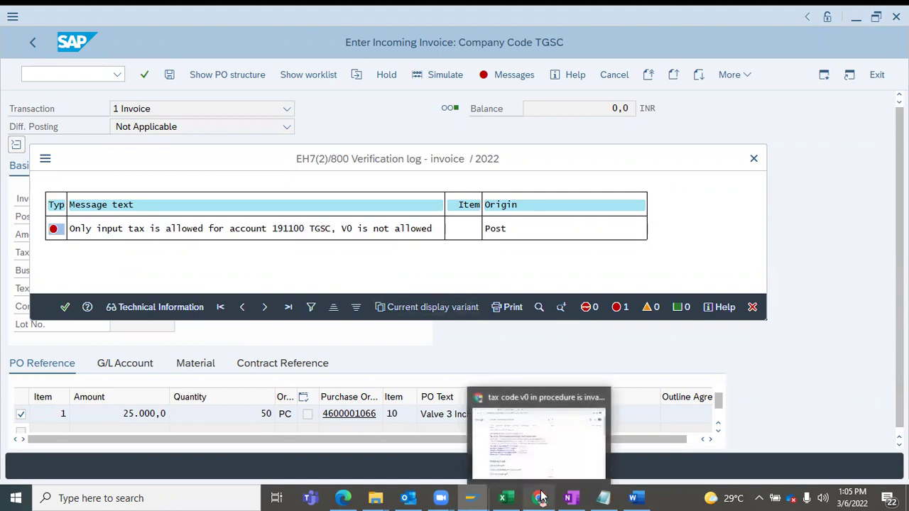
left_click(541, 497)
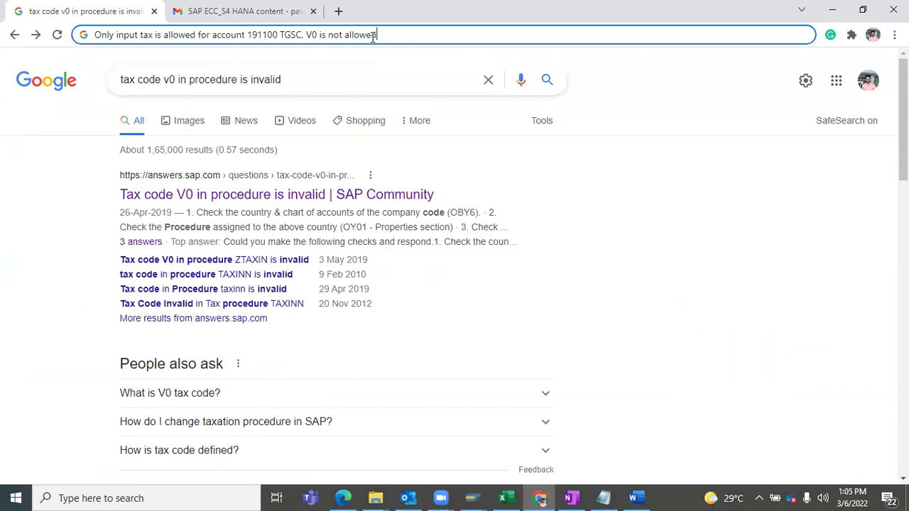
left_click_drag(375, 35, 88, 68)
key("Return")
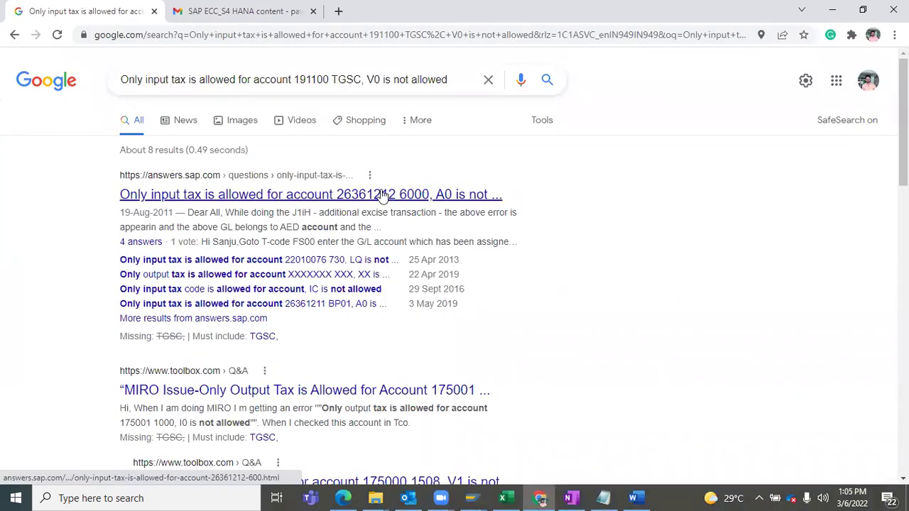
Step: Open the first SAP Community result on the input tax error and read the question down to its answers
left_click(463, 196)
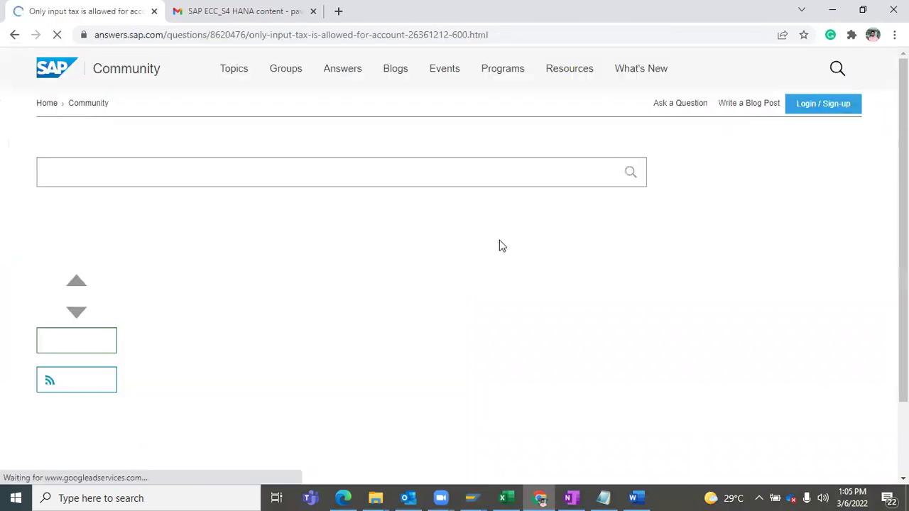
scroll(525, 277, "down", 3)
left_click_drag(139, 149, 165, 150)
left_click_drag(380, 162, 455, 188)
scroll(479, 242, "down", 1)
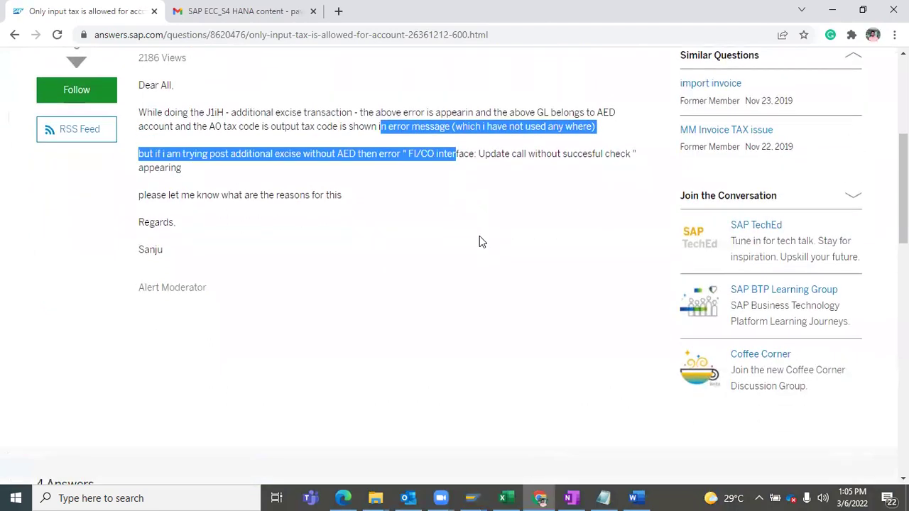
scroll(479, 241, "down", 6)
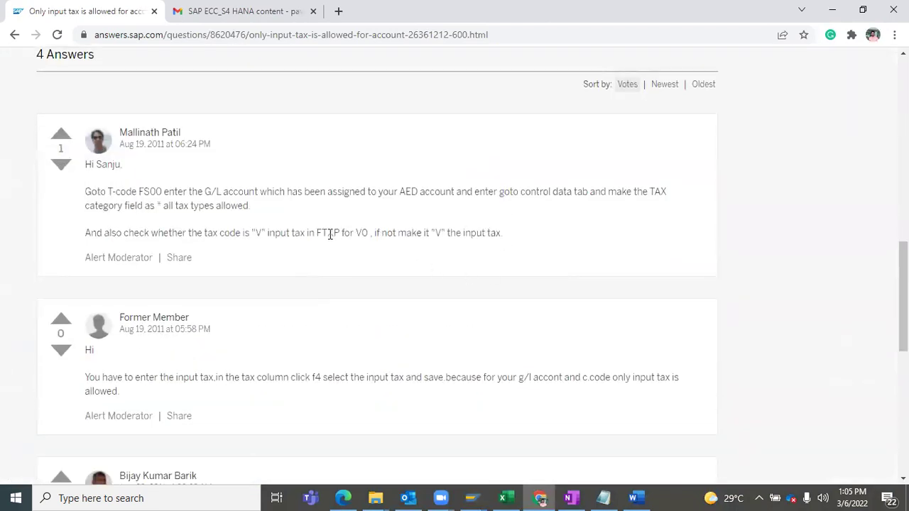
Step: Examine the top answer's advice on the FS00 tax category and the V0 input tax check in FTXP
left_click_drag(316, 232, 350, 234)
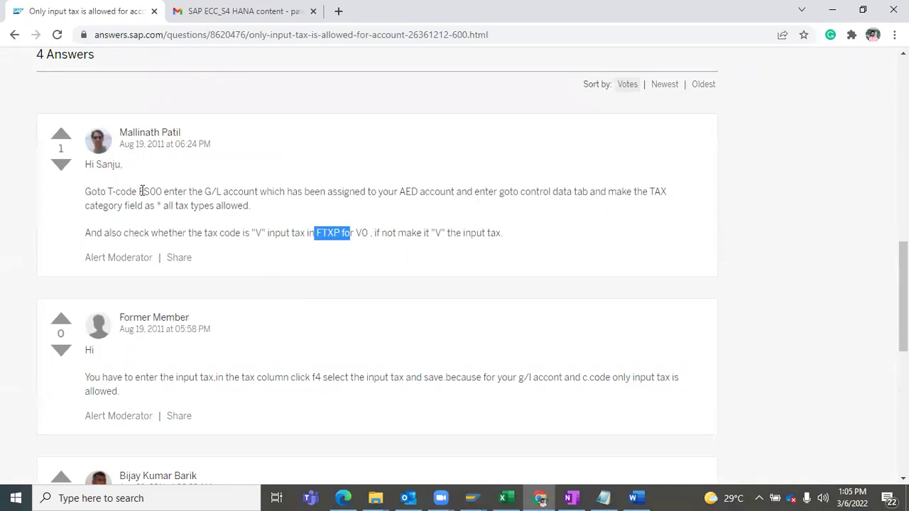
left_click_drag(139, 191, 158, 192)
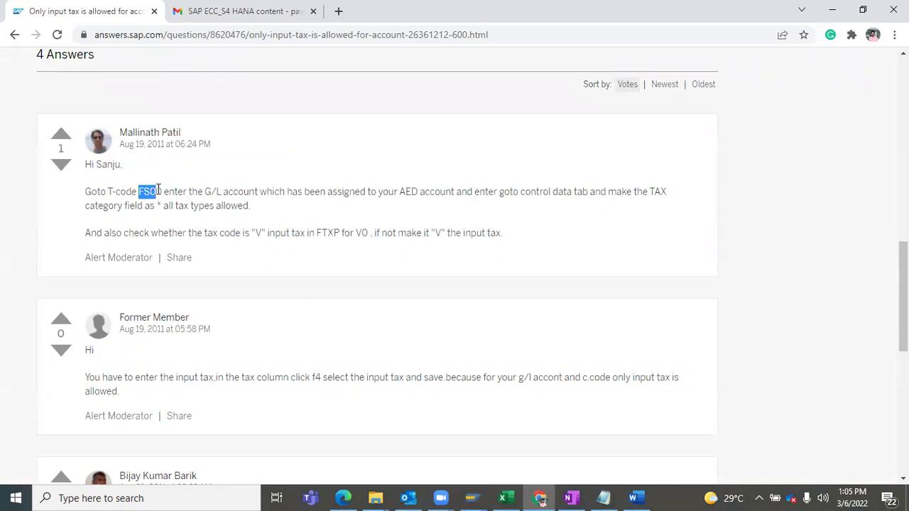
left_click(97, 187)
double_click(665, 193)
left_click_drag(257, 205, 82, 206)
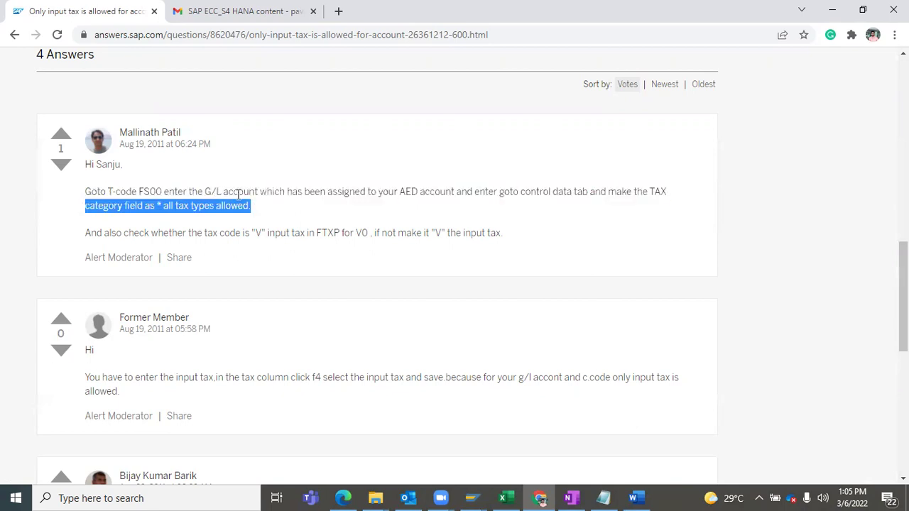
left_click_drag(81, 170, 524, 237)
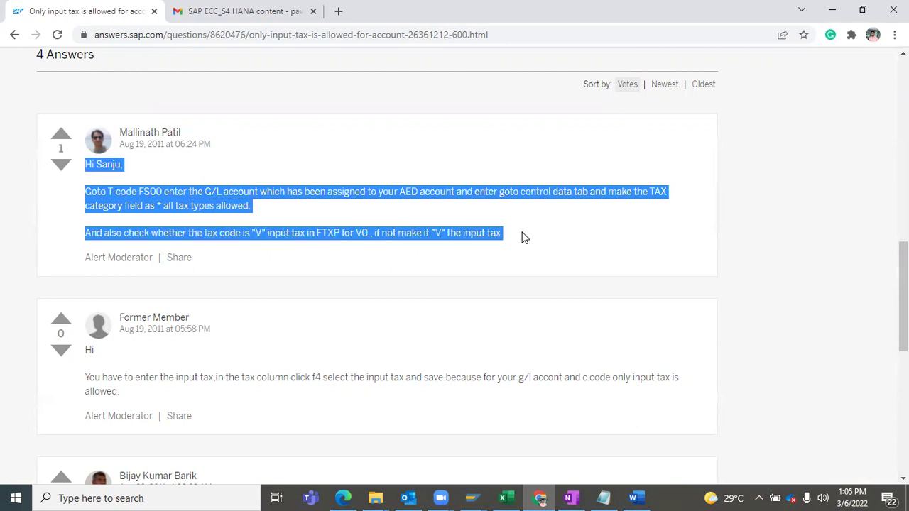
left_click(291, 220)
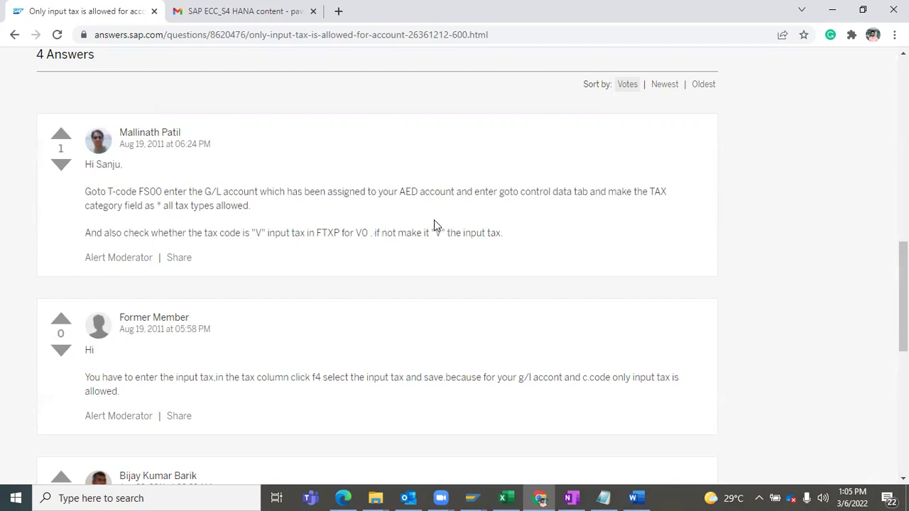
left_click_drag(260, 211, 90, 207)
Step: Switch back to SAP, restart MIRO with a blank invoice and set the invoice date to 06.03.2022
key("alt+Tab")
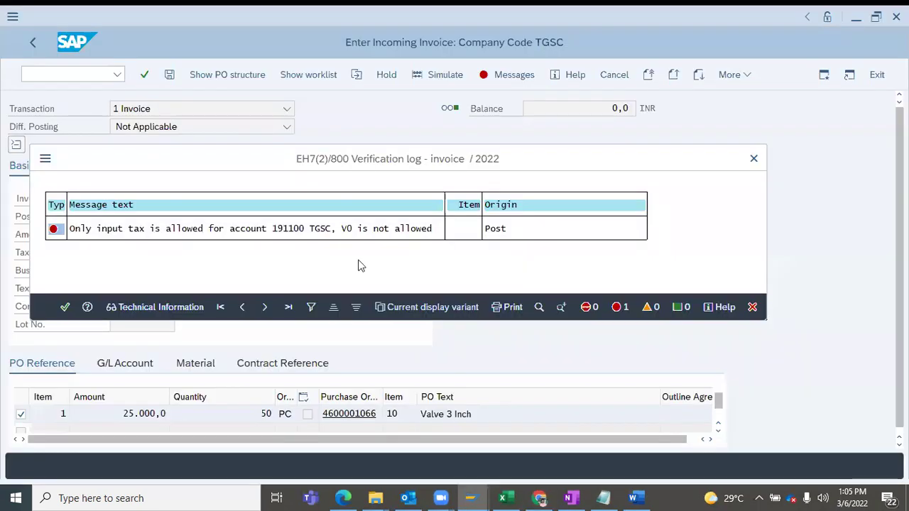
key("Return")
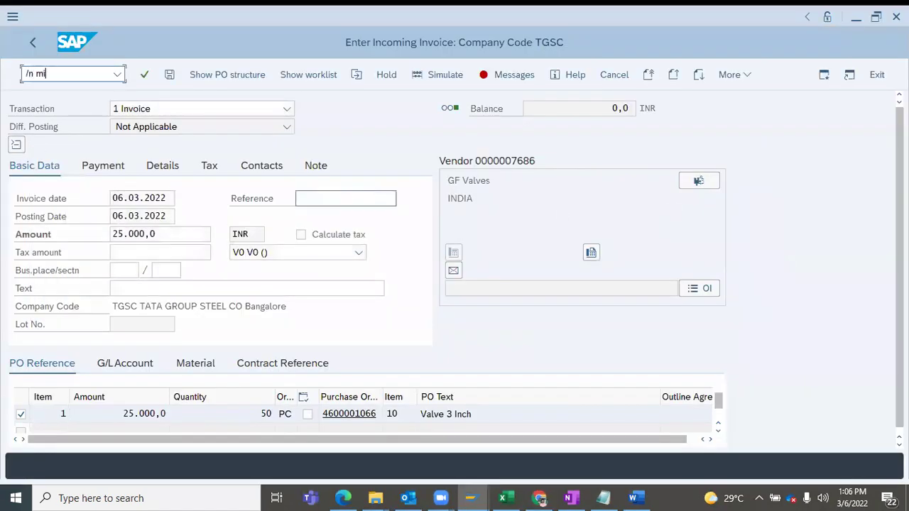
key("Return")
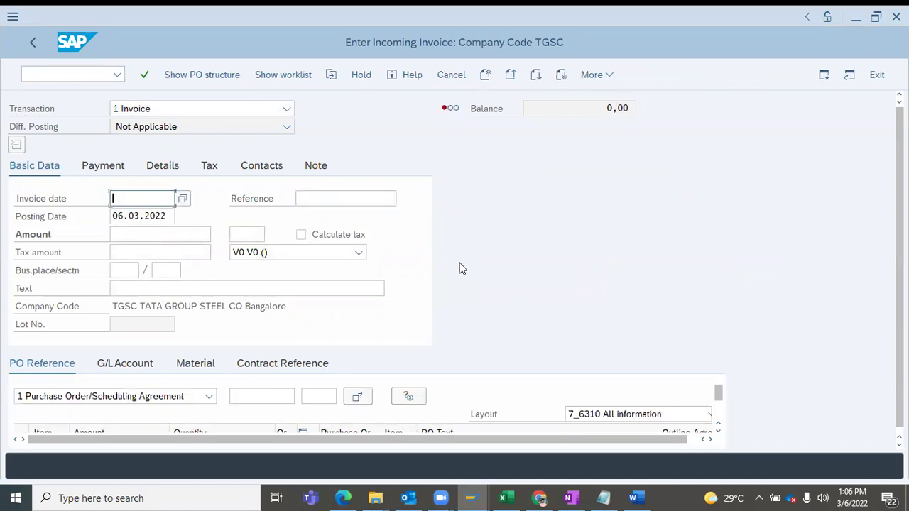
key("Tab")
key("ctrl+c")
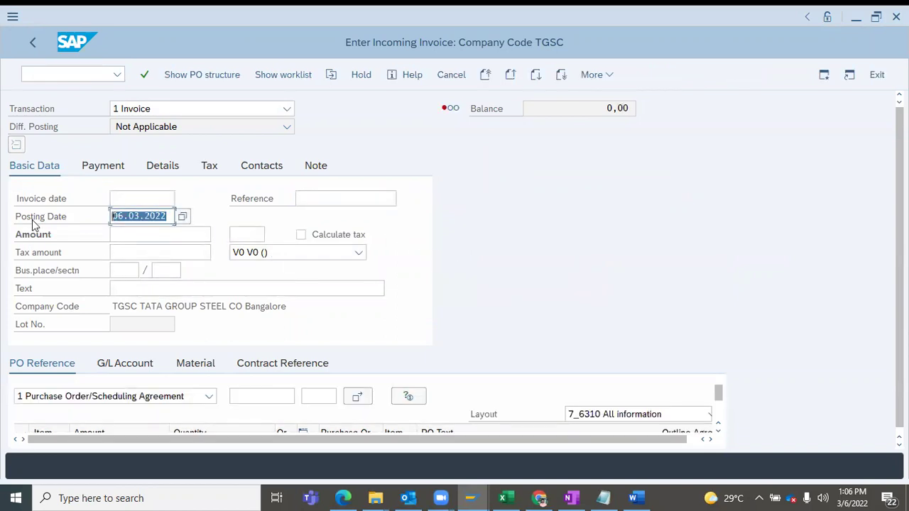
key("shift+Tab")
key("ctrl+v")
key("Return")
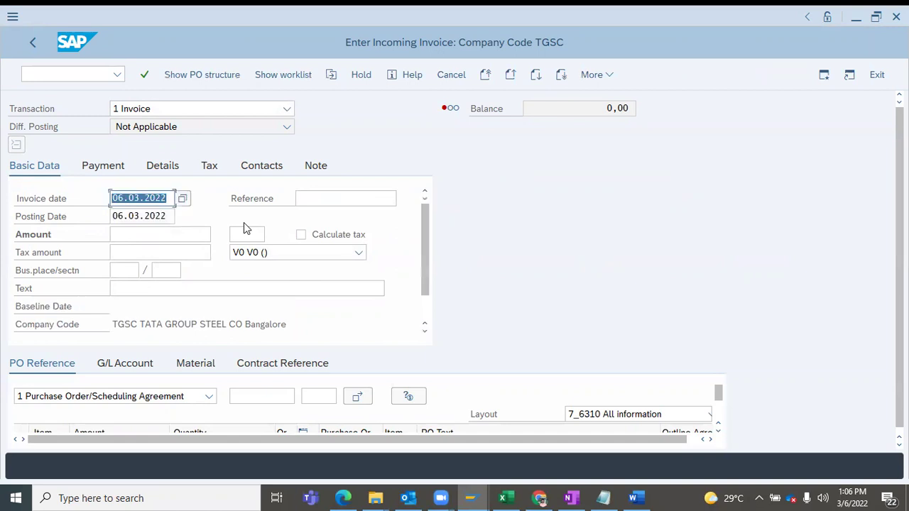
Step: Reference the Valve 3 Inch purchase order by entering its number so its item loads into the invoice
left_click(264, 397)
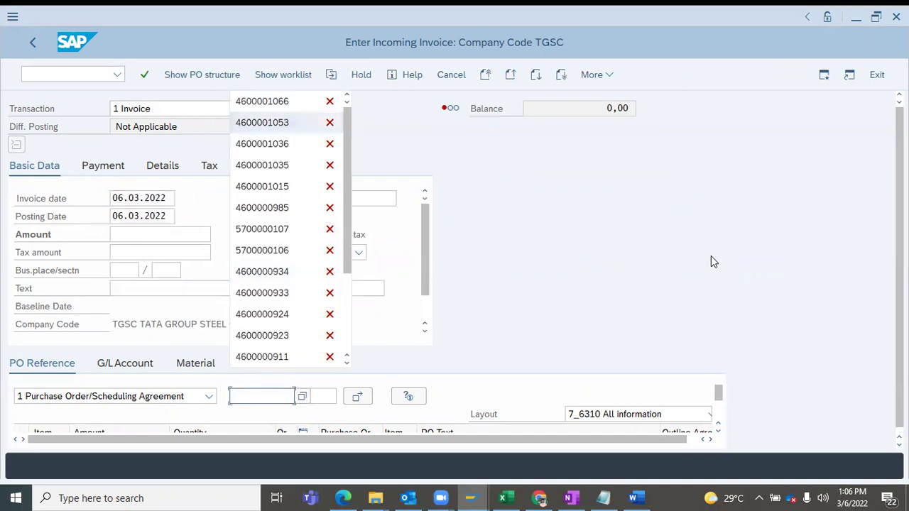
type("46")
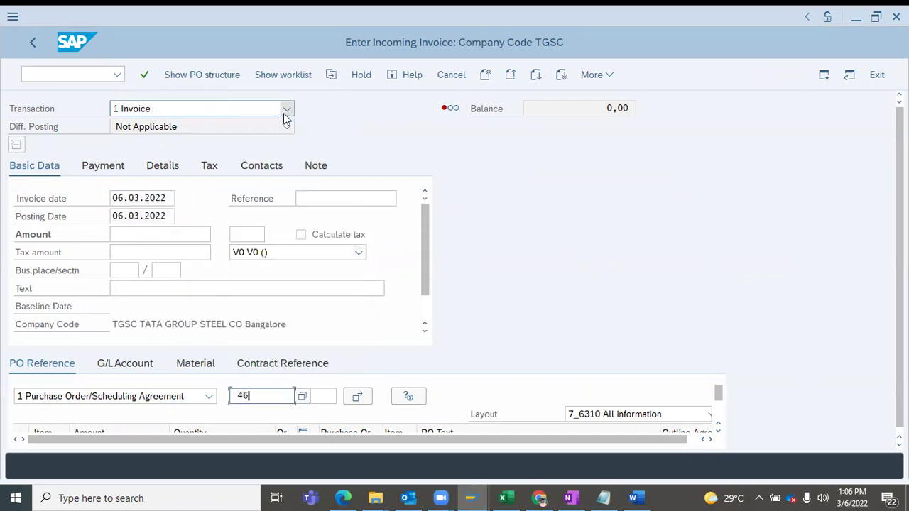
type("0")
key("BackSpace")
key("BackSpace")
key("BackSpace")
type("4")
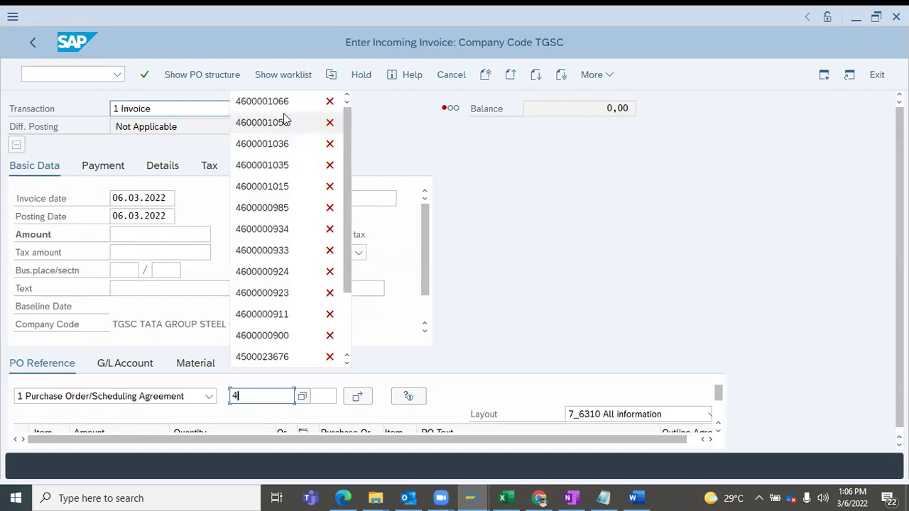
type("600001066")
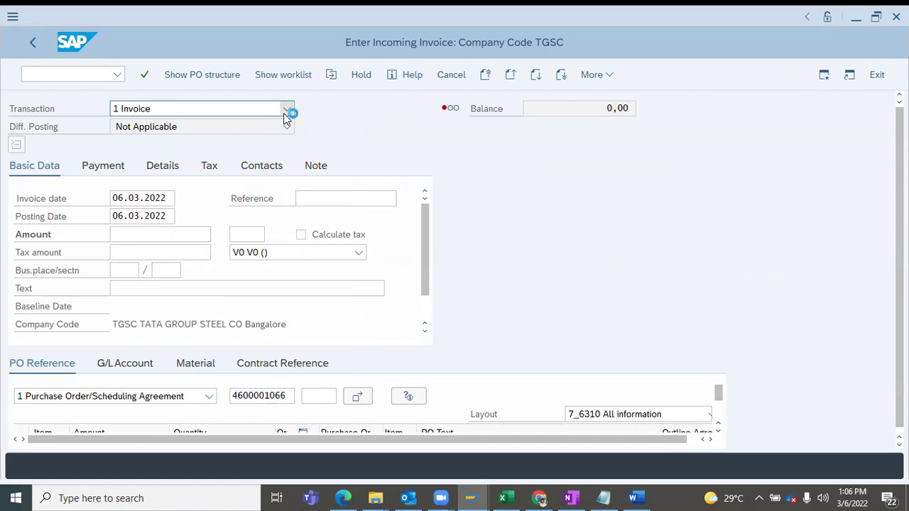
key("Return")
Step: Copy the balance into the invoice amount, setting it to 25.000,0 INR
double_click(608, 100)
key("ctrl+c")
left_click(134, 230)
key("ctrl+v")
key("Return")
Step: Pick the payment baseline date from the calendar and return to the invoice's basic data
left_click(132, 198)
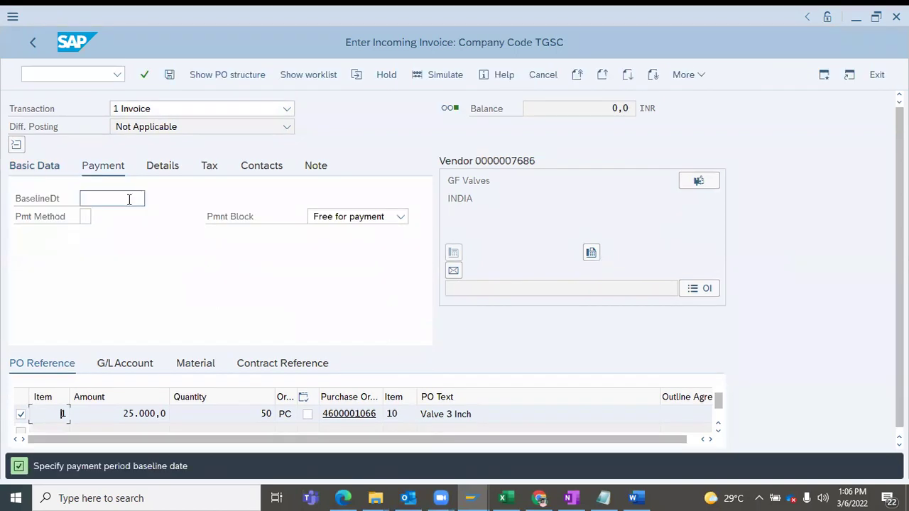
left_click(156, 206)
key("F4")
double_click(304, 316)
left_click(52, 167)
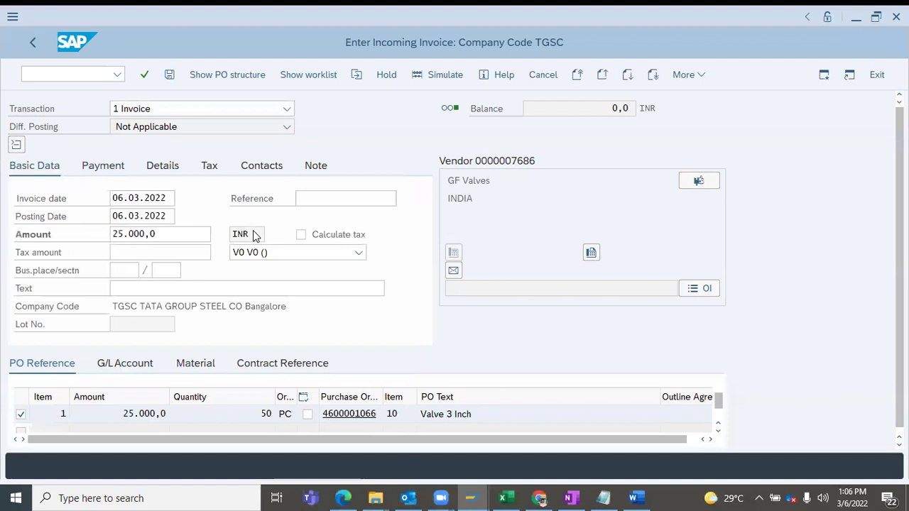
Step: Simulate the GF Valves invoice document and post it
left_click(436, 75)
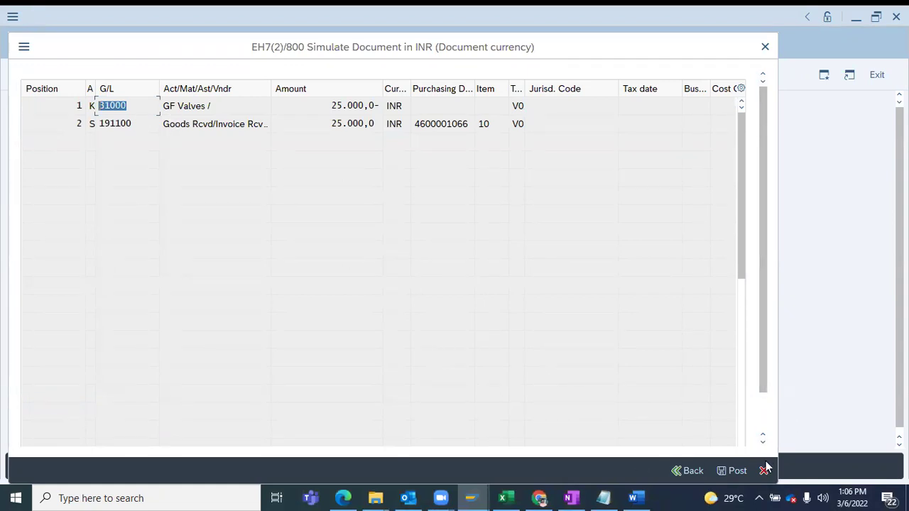
left_click(731, 472)
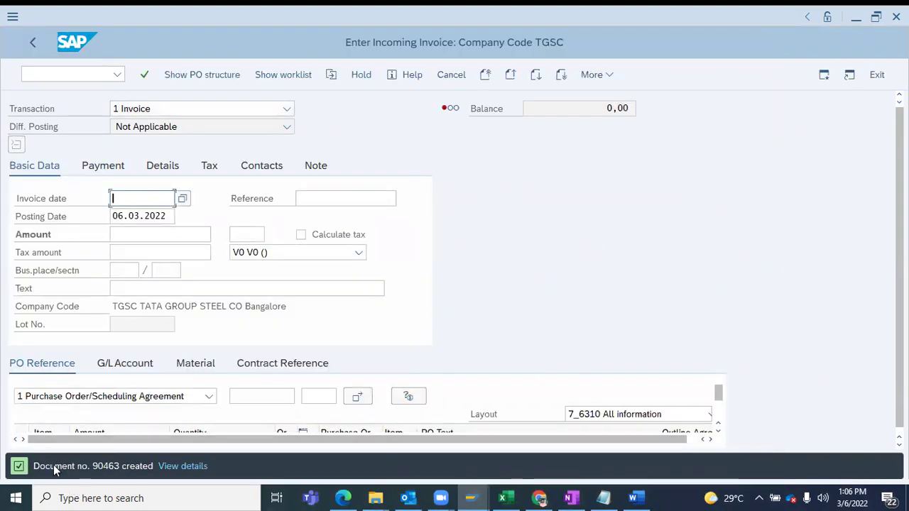
left_click_drag(34, 471, 207, 469)
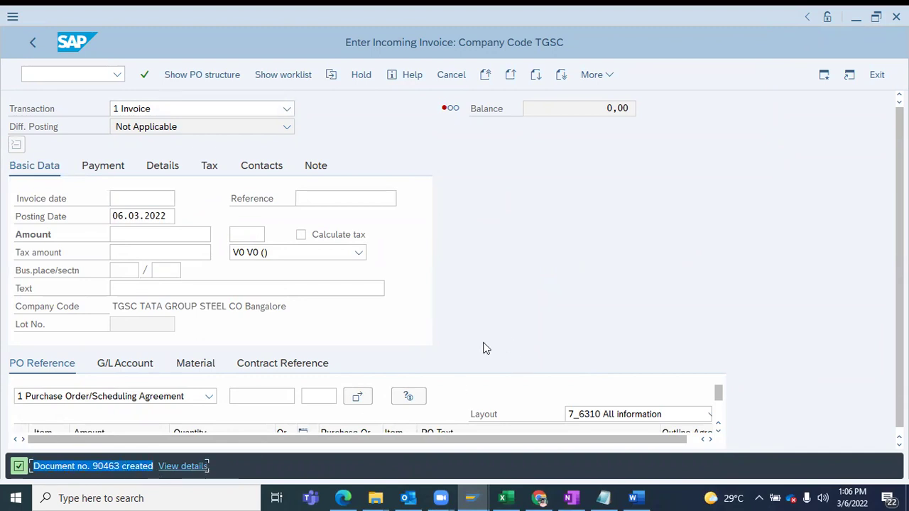
left_click(562, 246)
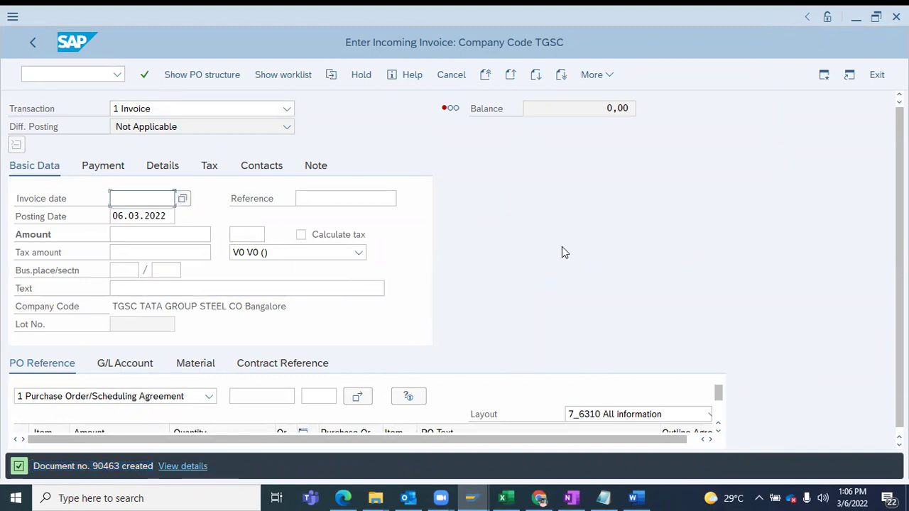
Step: Review the tax codes offered on the blank invoice without changing V0
left_click(358, 251)
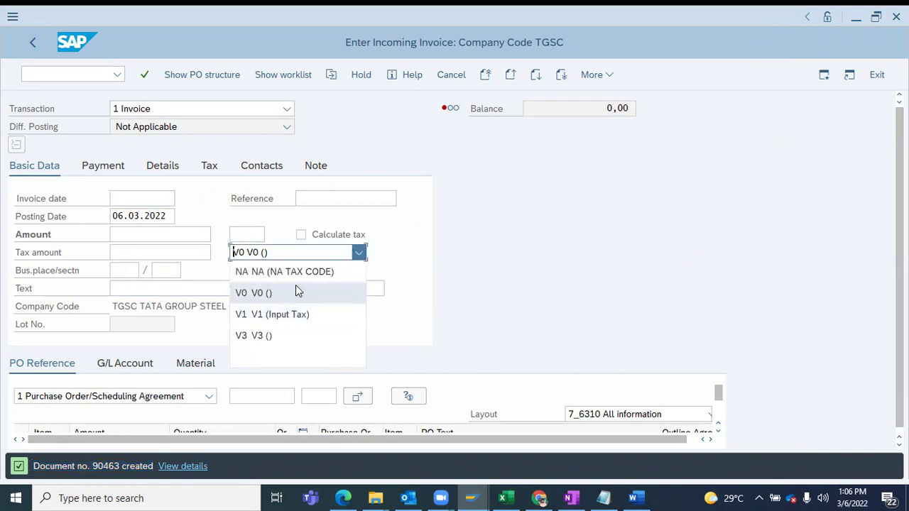
left_click(546, 300)
left_click(359, 252)
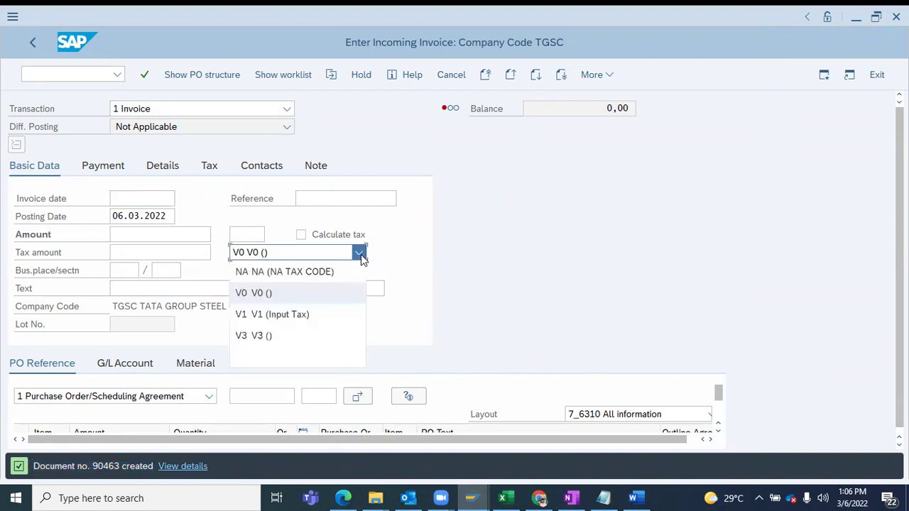
left_click(405, 292)
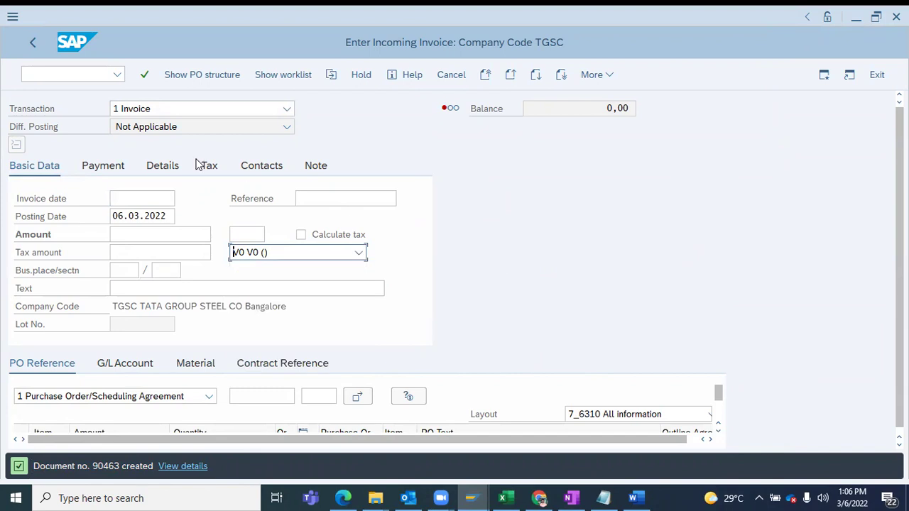
left_click(159, 201)
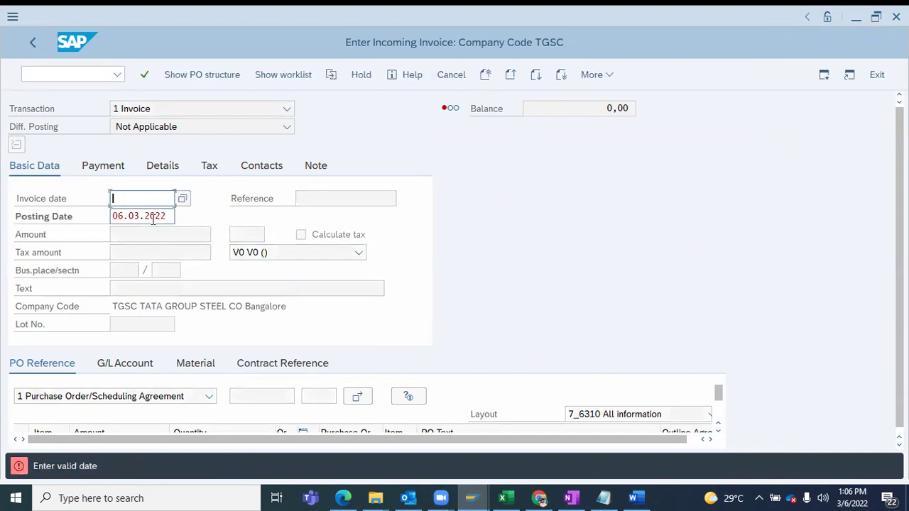
Step: Reopen the tax code list on the blank invoice and keep V0 selected
key("Escape")
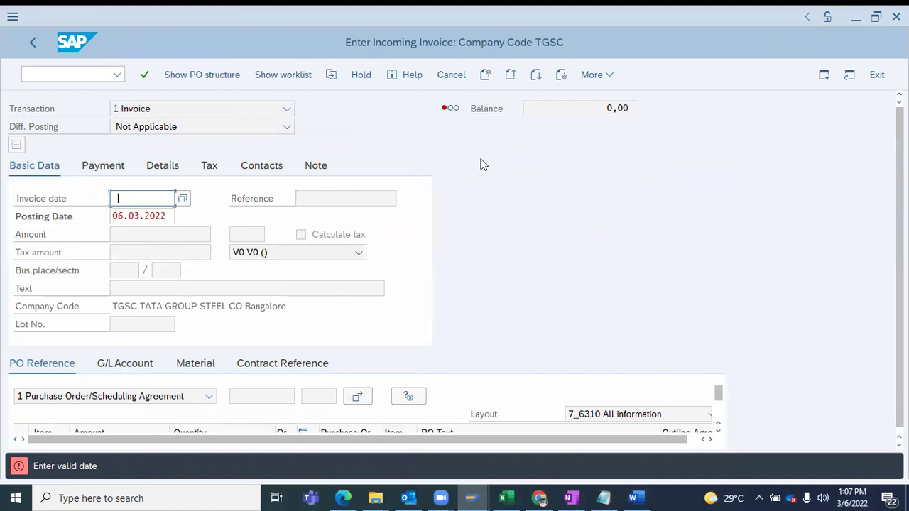
left_click(272, 252)
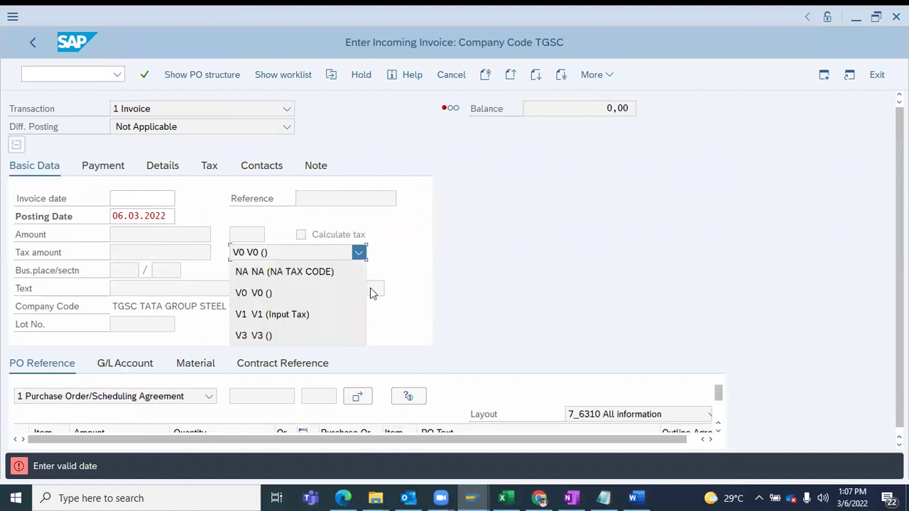
left_click(284, 291)
left_click(118, 198)
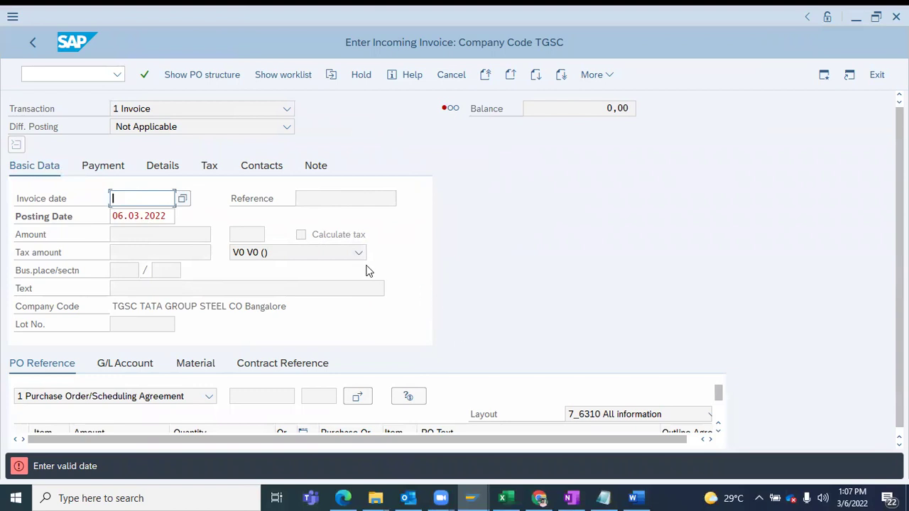
Step: Restart the MIRO transaction to get a fresh incoming invoice form, leaving the invoice date empty
key("ctrl+slash")
type("/n mi")
key("Return")
left_click_drag(170, 216, 99, 225)
left_click(126, 200)
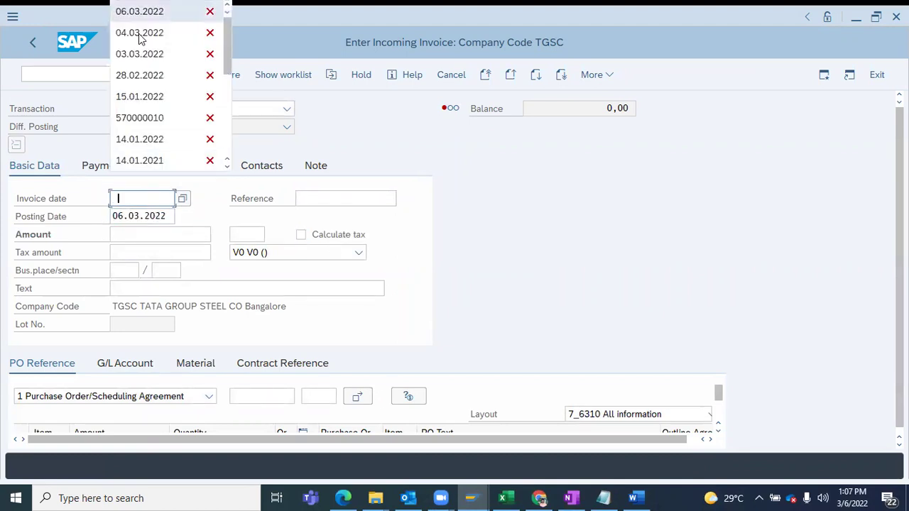
left_click(361, 269)
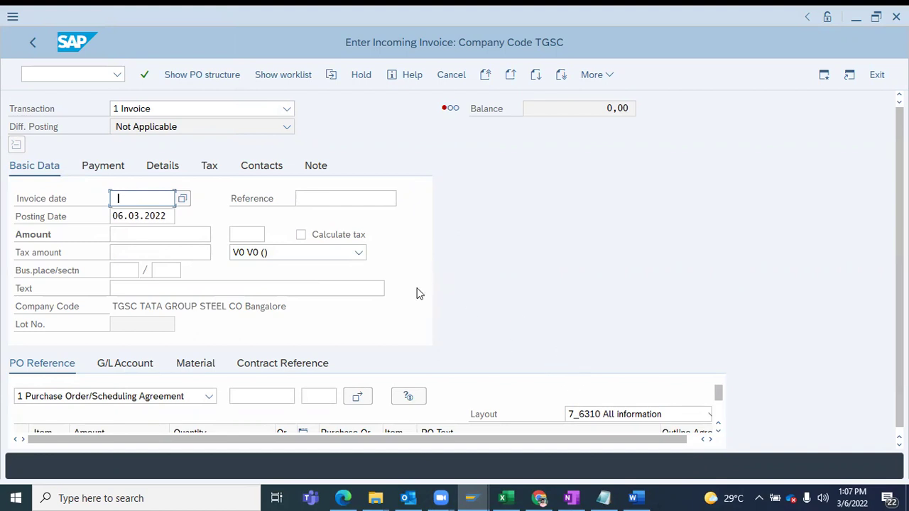
Step: Switch to Chrome, go back to the earlier search results and open the SAP Community question "Tax code V0 in procedure is invalid"
mouse_move(539, 497)
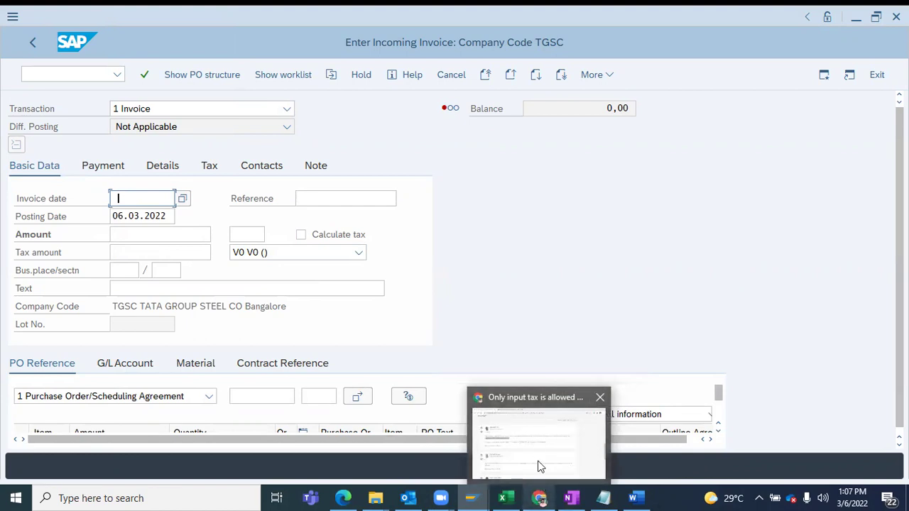
left_click(540, 466)
left_click(14, 35)
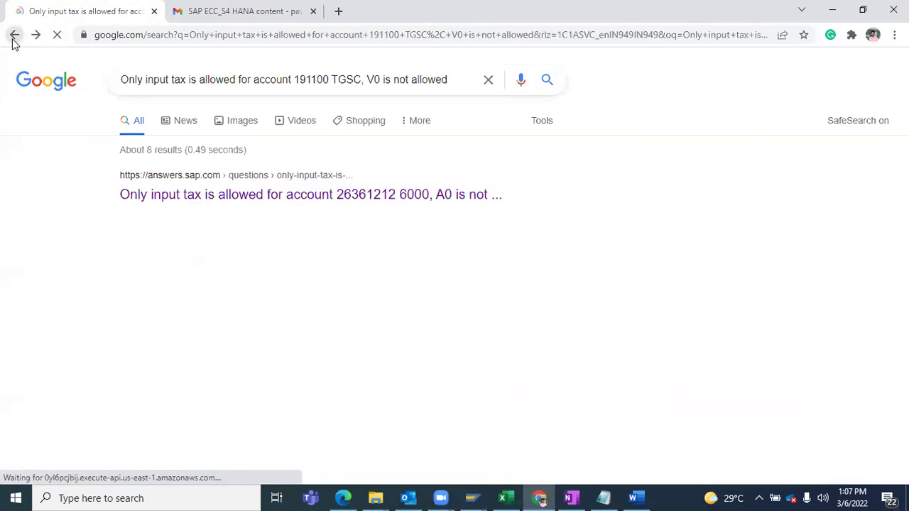
left_click(15, 36)
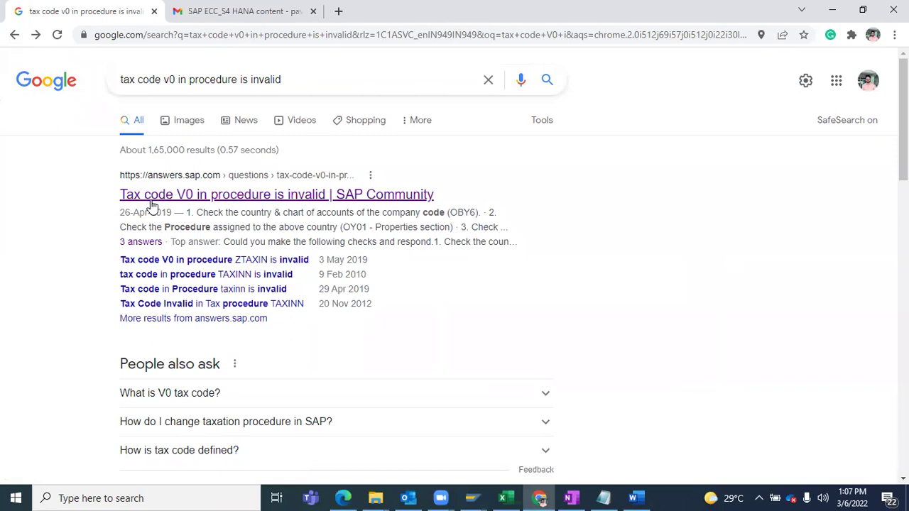
left_click(306, 203)
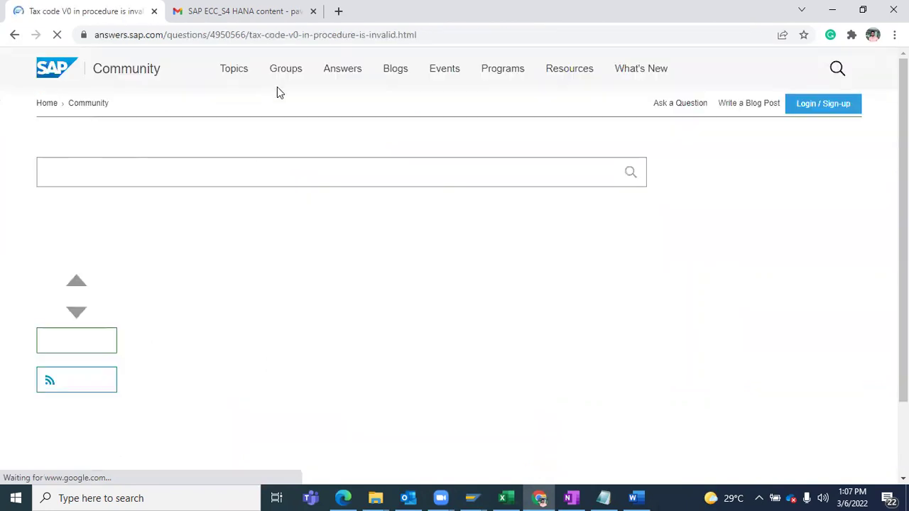
Step: Read the checks recommended in the question's best answer for the invalid V0 tax code
left_click_drag(422, 264, 254, 260)
scroll(294, 314, "down", 2)
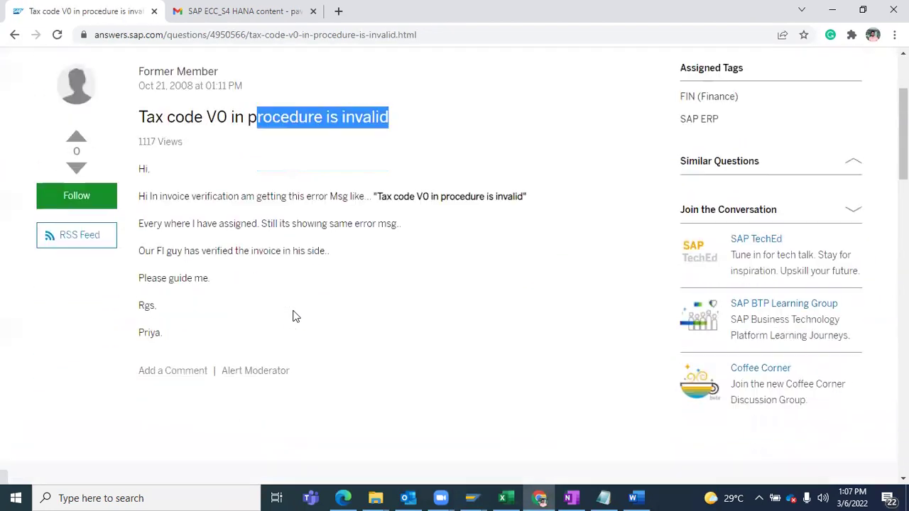
scroll(294, 317, "down", 6)
scroll(412, 330, "up", 2)
scroll(372, 320, "down", 2)
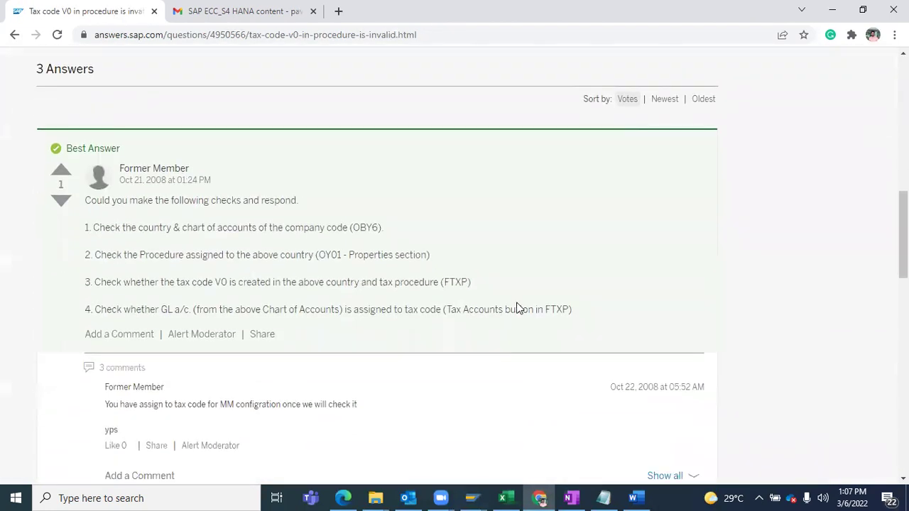
left_click_drag(582, 317, 86, 236)
left_click(479, 294)
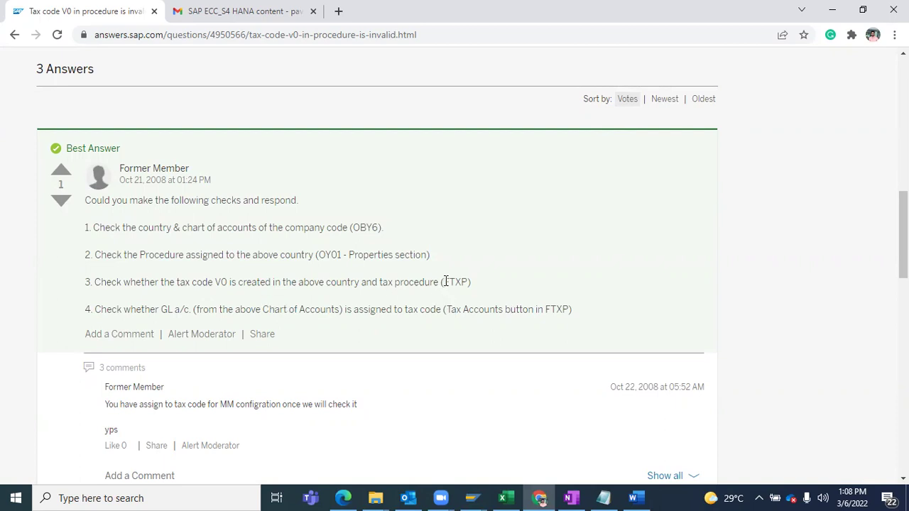
mouse_move(445, 279)
left_mouse_down()
mouse_move(469, 282)
mouse_move(444, 282)
left_mouse_up()
Step: Examine the transaction codes named in the best answer, OBY6, OY01 and FTXP, for checking the tax code setup in SAP
key("alt+Tab")
type("/n")
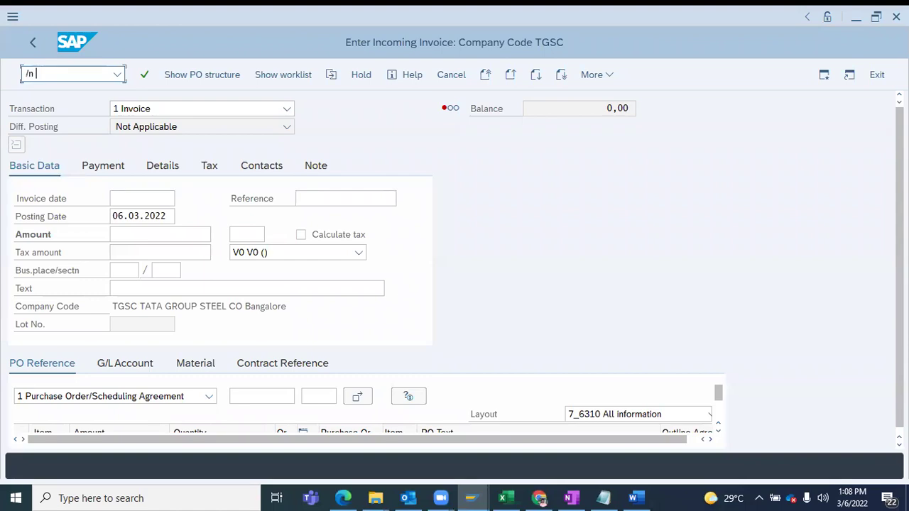
key("alt+Tab")
left_click_drag(353, 227, 469, 281)
left_click(582, 313)
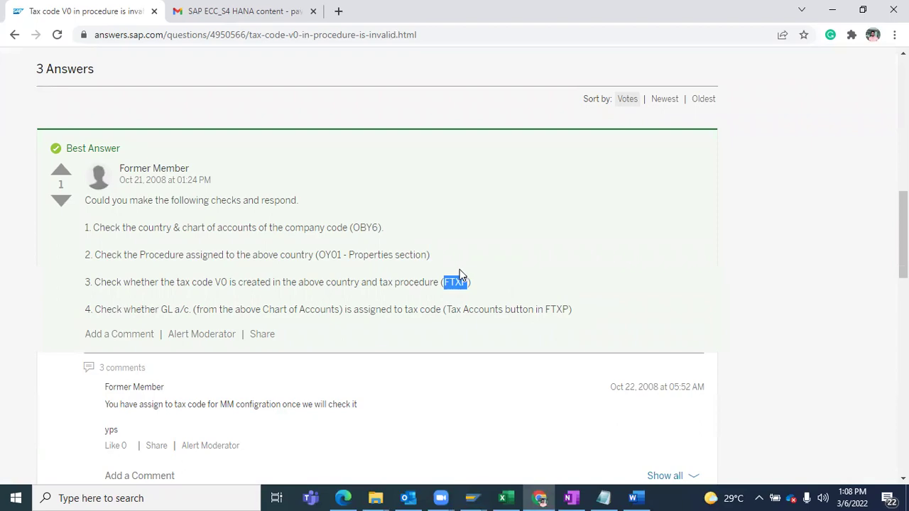
key("alt+Tab")
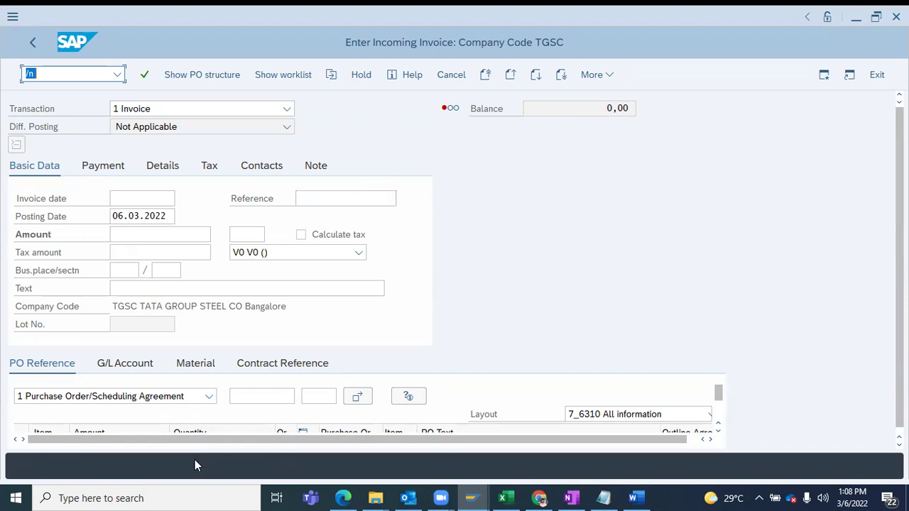
key("alt+Tab")
left_click(468, 287)
left_click_drag(467, 284, 449, 280)
left_click(450, 282)
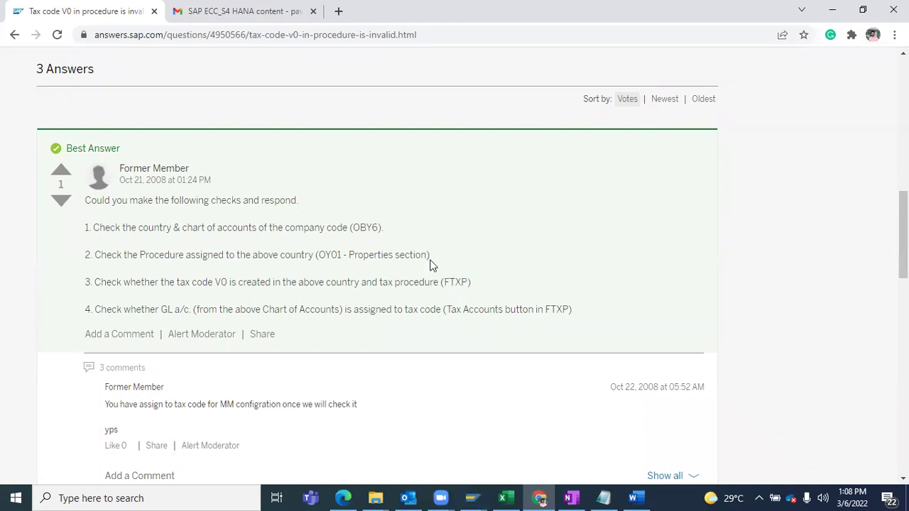
left_click_drag(325, 227, 538, 293)
left_click(479, 286)
left_click_drag(469, 282, 443, 282)
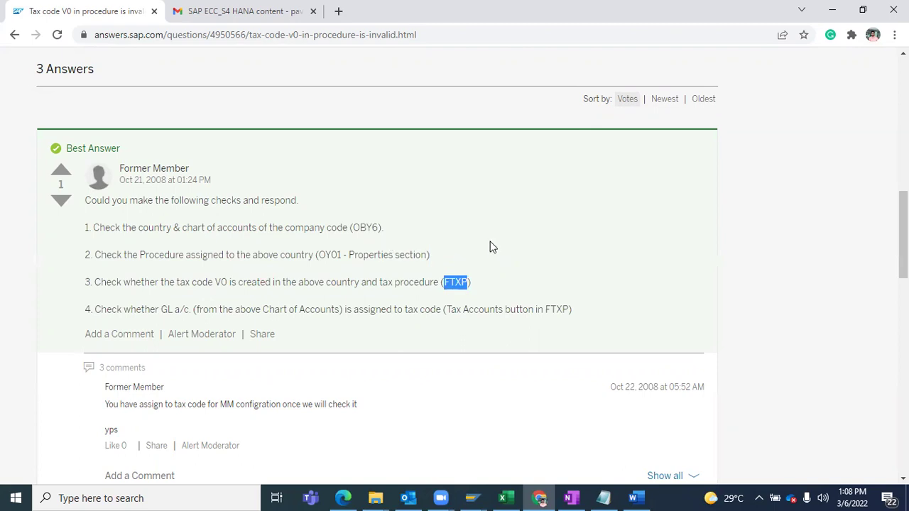
left_click(525, 245)
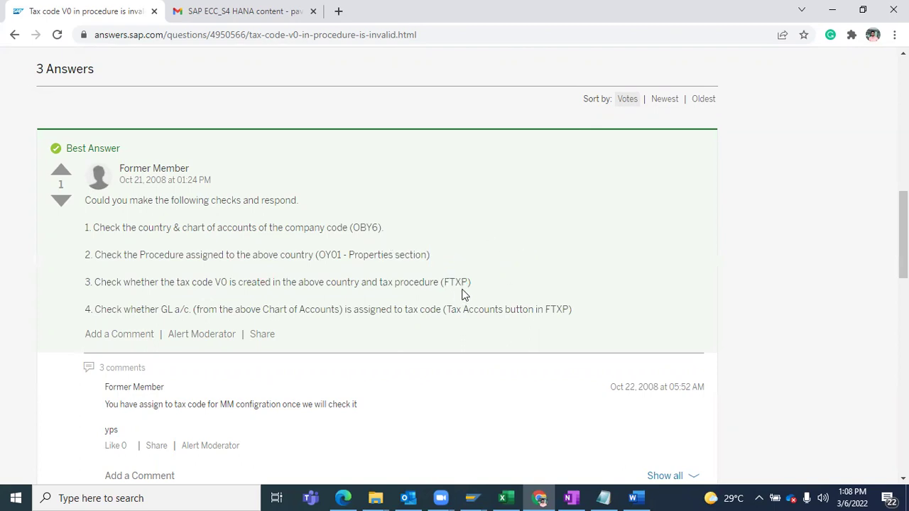
Step: Copy the transaction code FTXP from the best answer and run it in SAP
left_click_drag(467, 283, 443, 282)
key("ctrl+c")
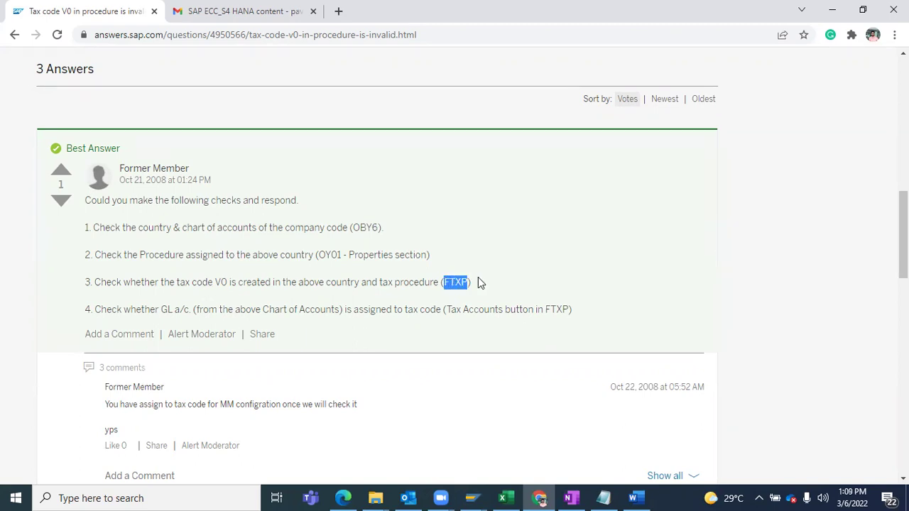
key("alt+Tab")
type("/n")
key("ctrl+v")
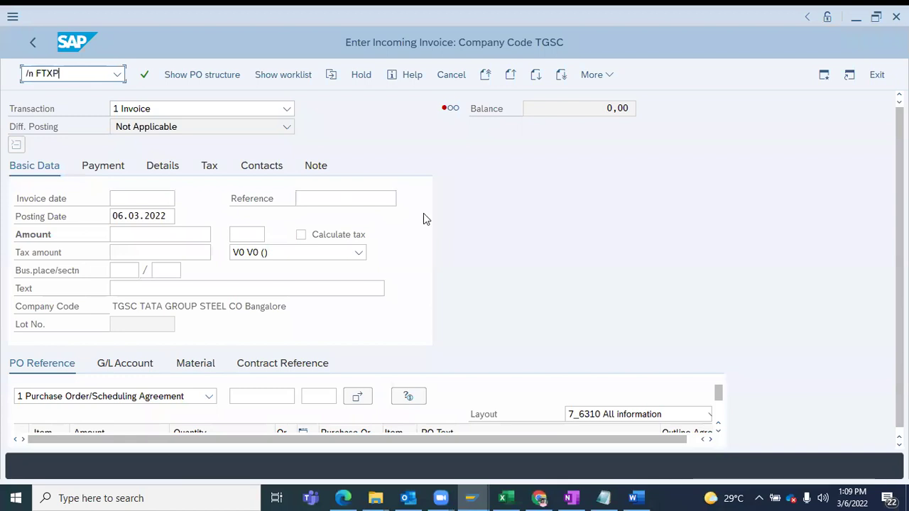
key("Return")
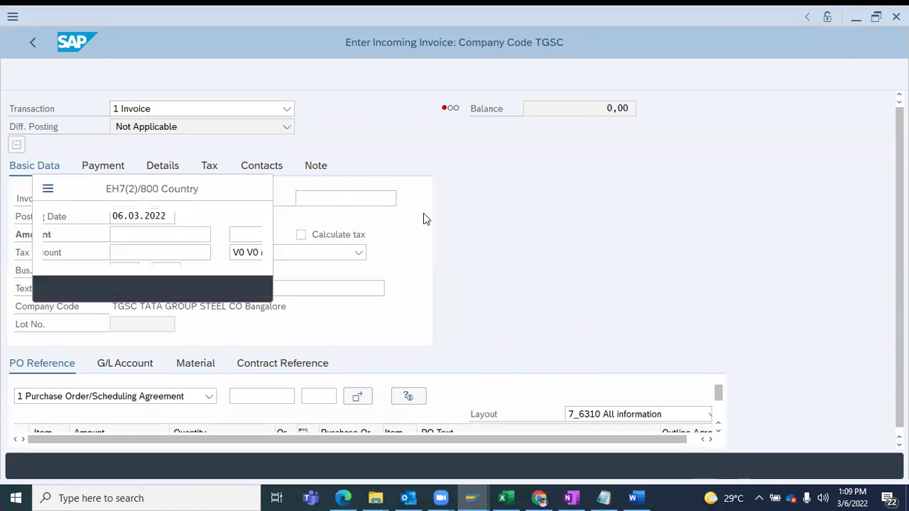
Step: Set the country to IN and open the tax rates of tax code V0
type("IN")
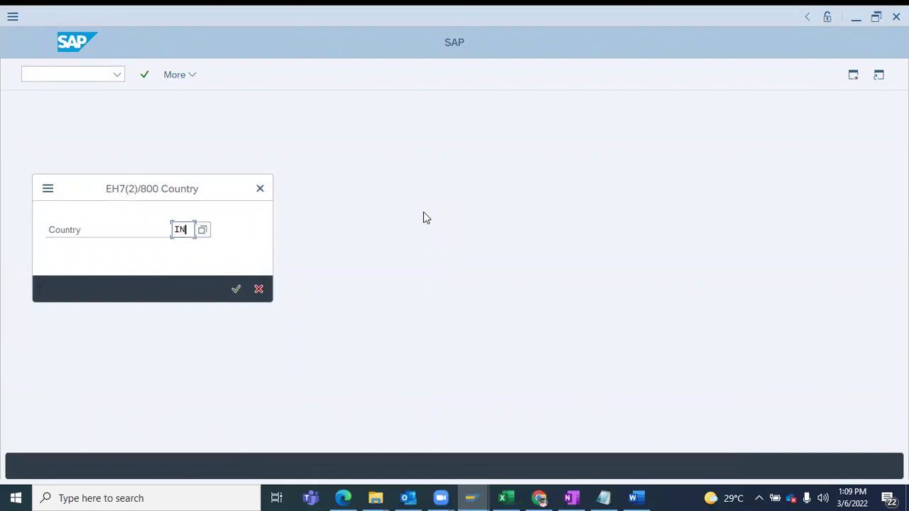
key("Return")
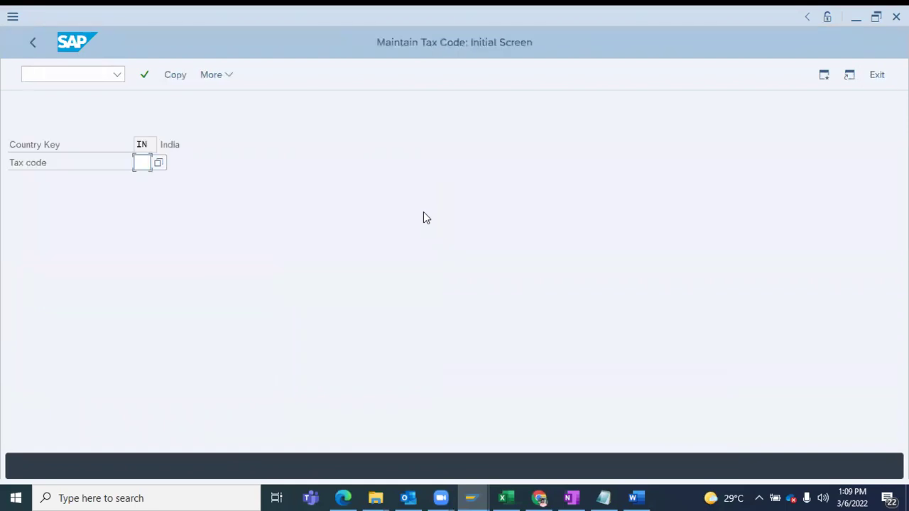
type("V0")
key("Return")
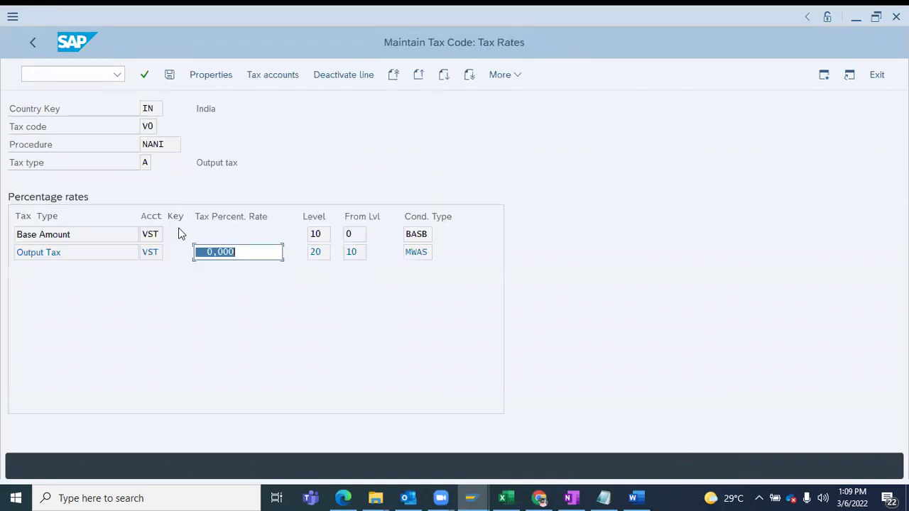
Step: Compare the procedure assigned to tax code V0 with the error described in the SAP Community question's title
left_click_drag(161, 142, 128, 145)
left_click(179, 146)
key("Right")
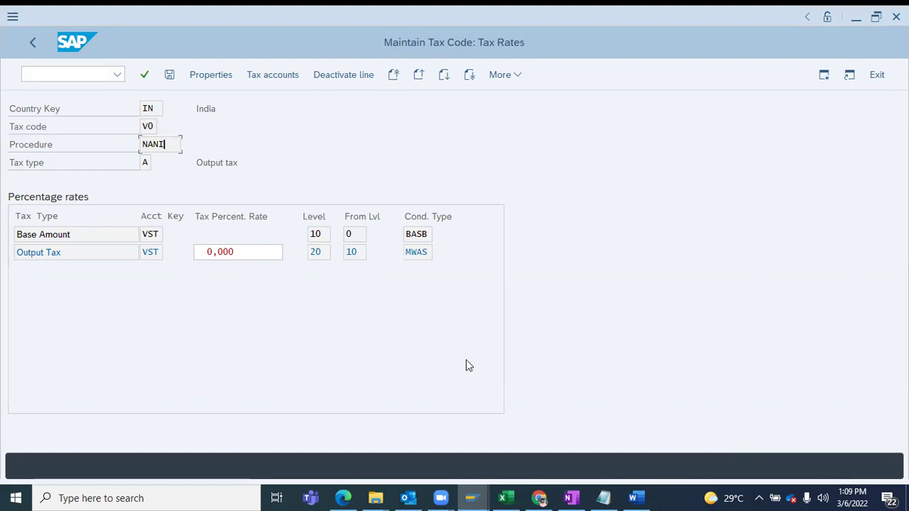
left_click(539, 498)
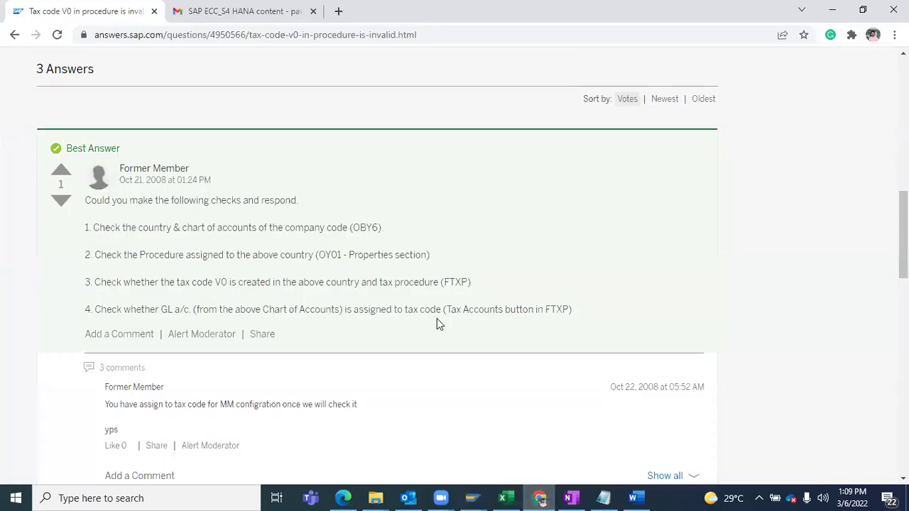
scroll(309, 269, "up", 10)
left_click_drag(139, 263, 431, 278)
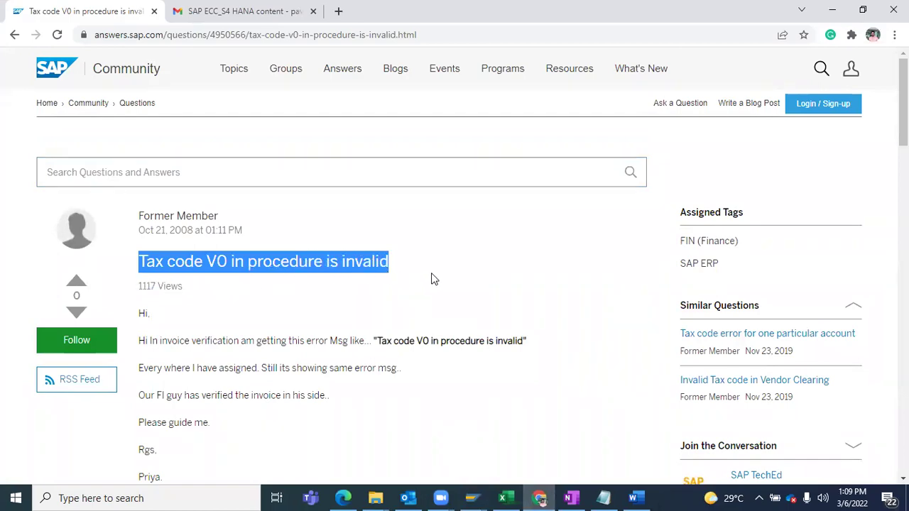
key("alt+Tab")
double_click(155, 144)
double_click(148, 126)
double_click(155, 144)
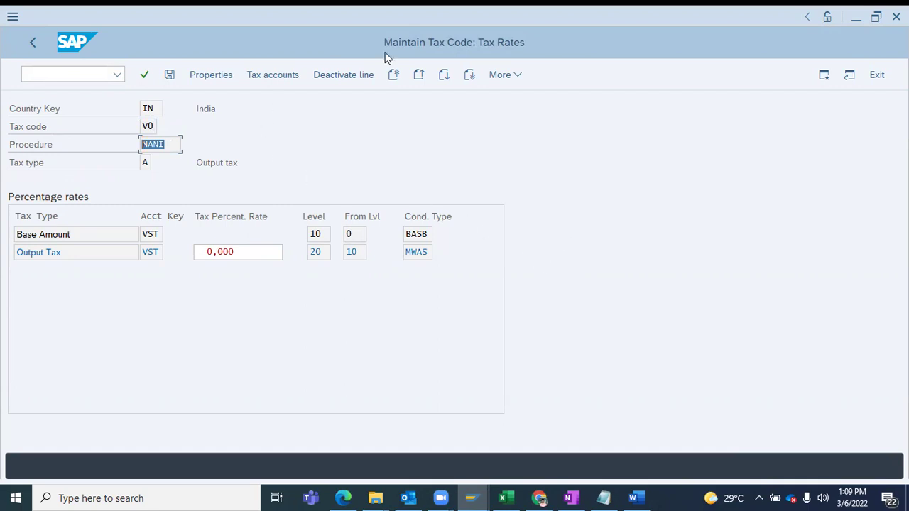
Step: View the properties of tax code V0, close them and return to the initial tax code screen
left_click(223, 80)
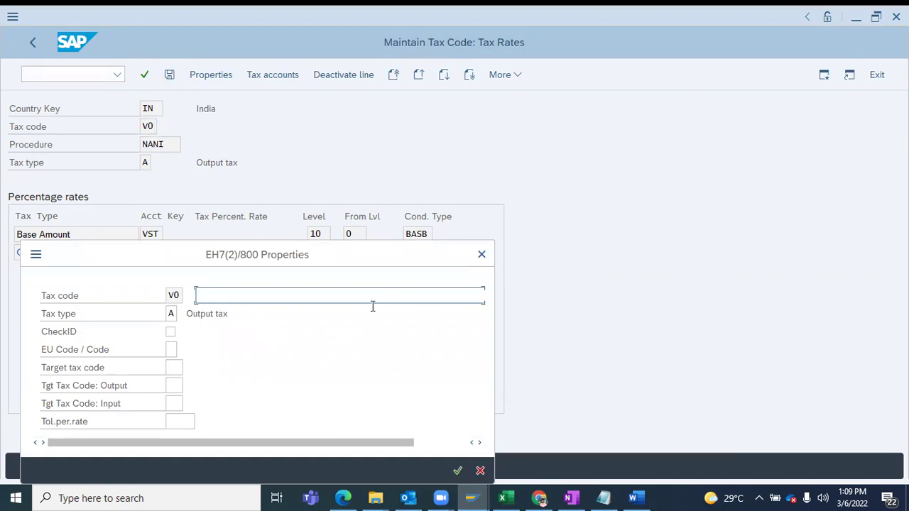
scroll(149, 351, "right", 2)
left_click(481, 254)
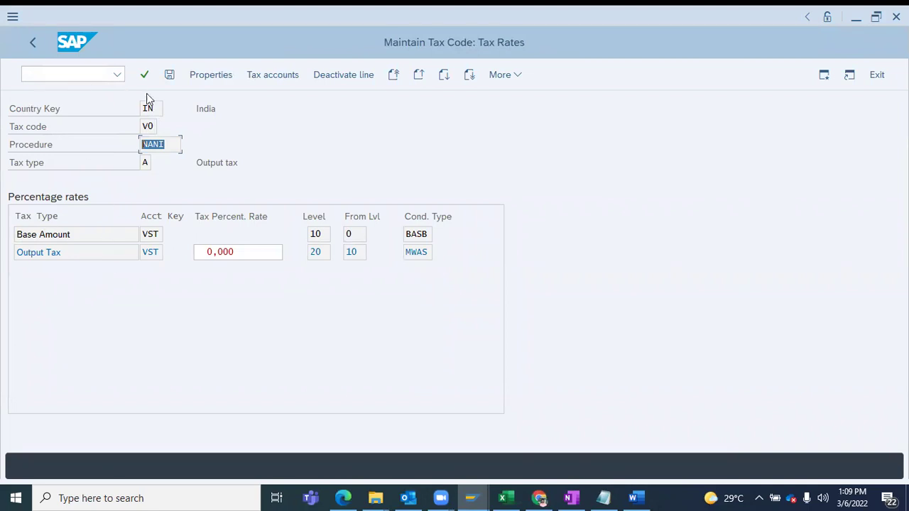
left_click(32, 43)
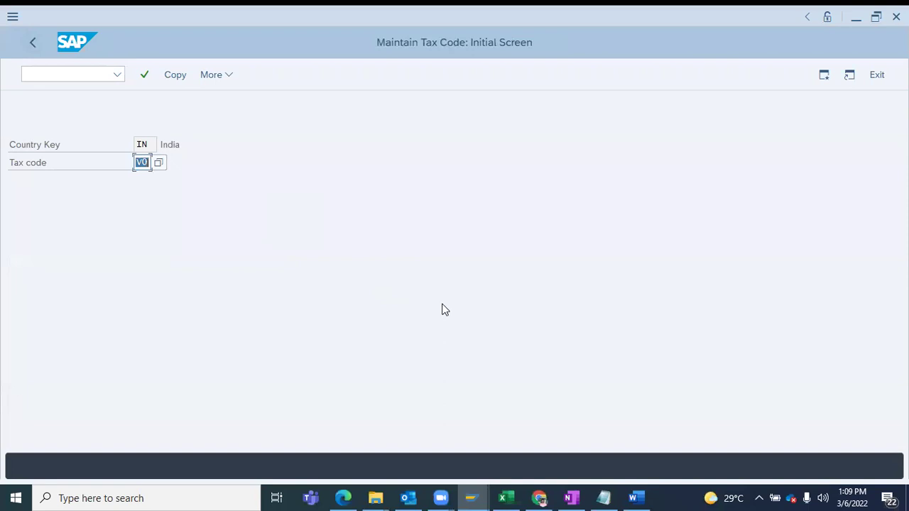